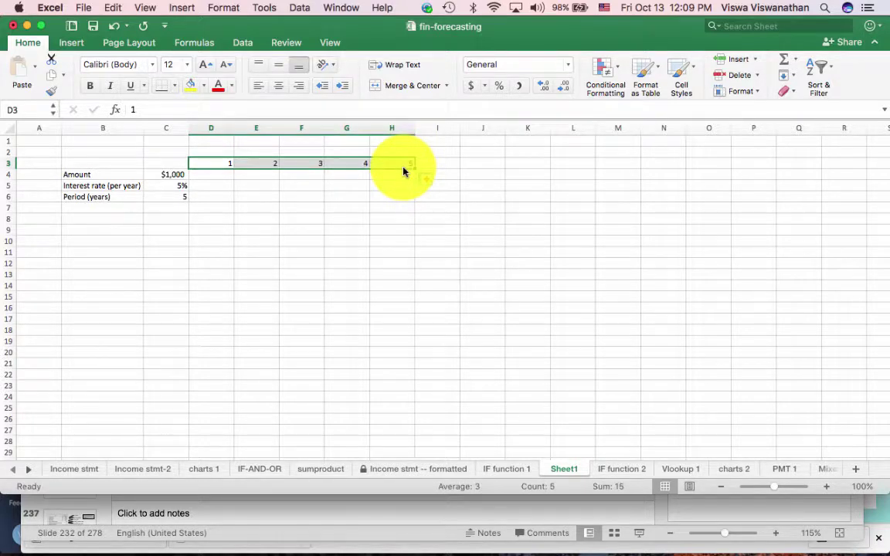
Enter =C4*(1+$C$5) in D4, with C5 made absolute via F4, giving 1050
click(221, 173)
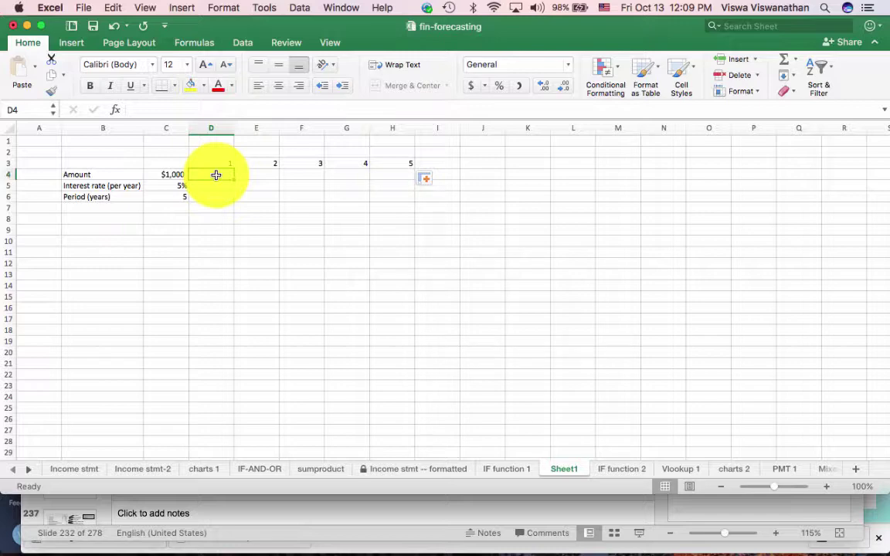
text(=)
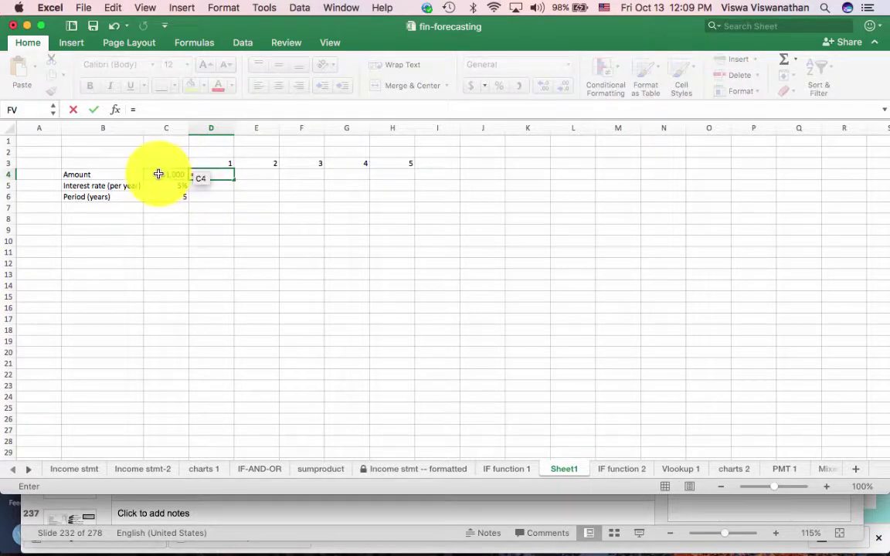
click(158, 174)
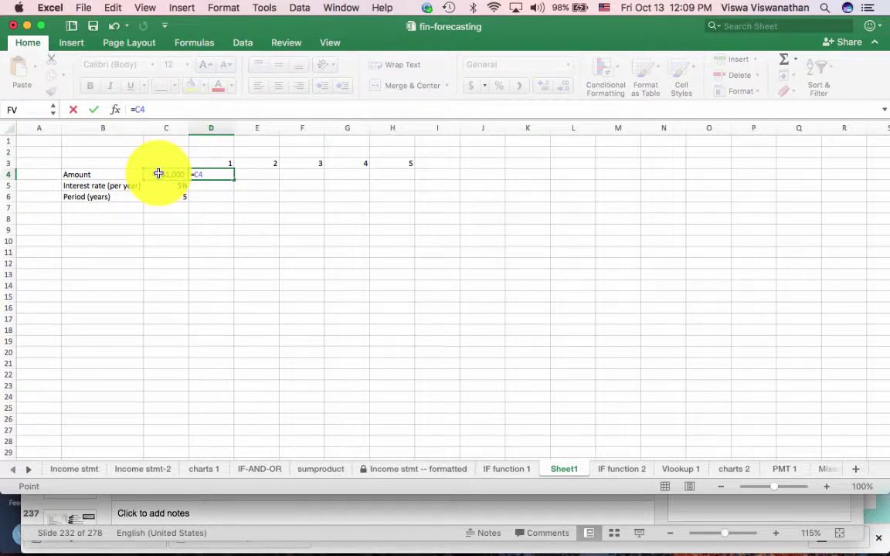
text(*(1+)
click(161, 188)
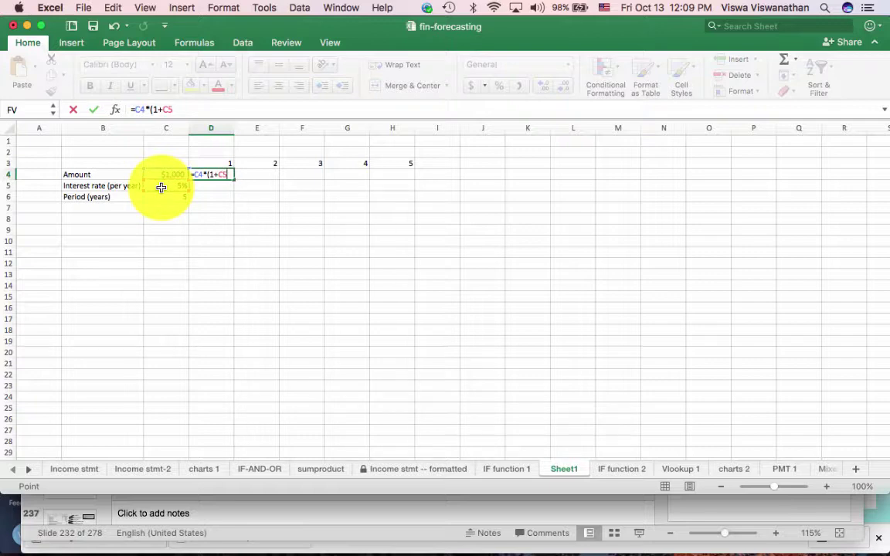
key(F4)
text())
key(Return)
click(223, 175)
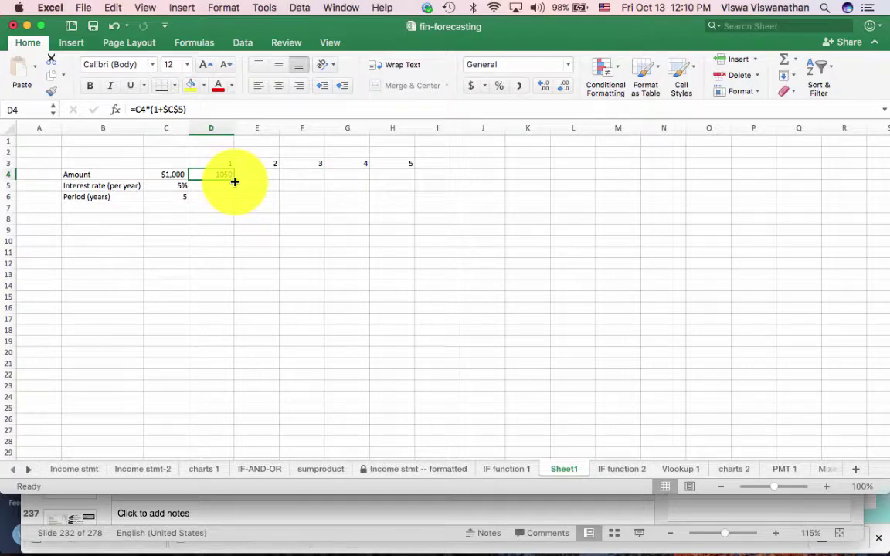
Fill the year-1 compounding formula from D4 across to H4
drag(235, 182, 427, 199)
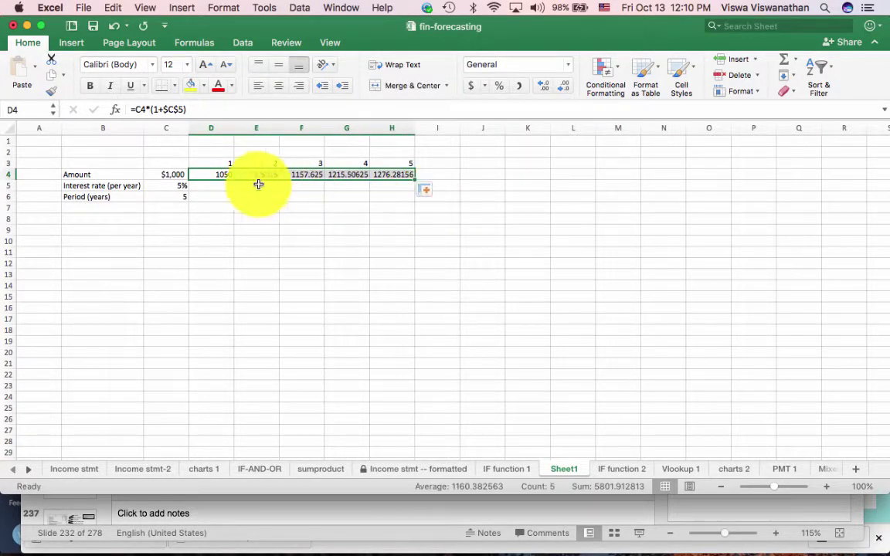
click(177, 175)
click(212, 174)
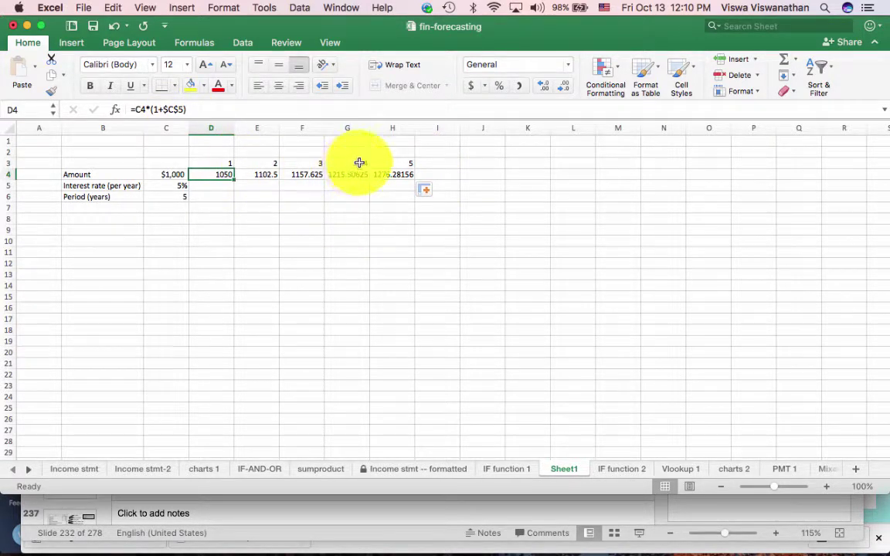
Apply Accounting Number Format to D4:H4, showing $1,050.00 through $1,276.28
shift+click(395, 175)
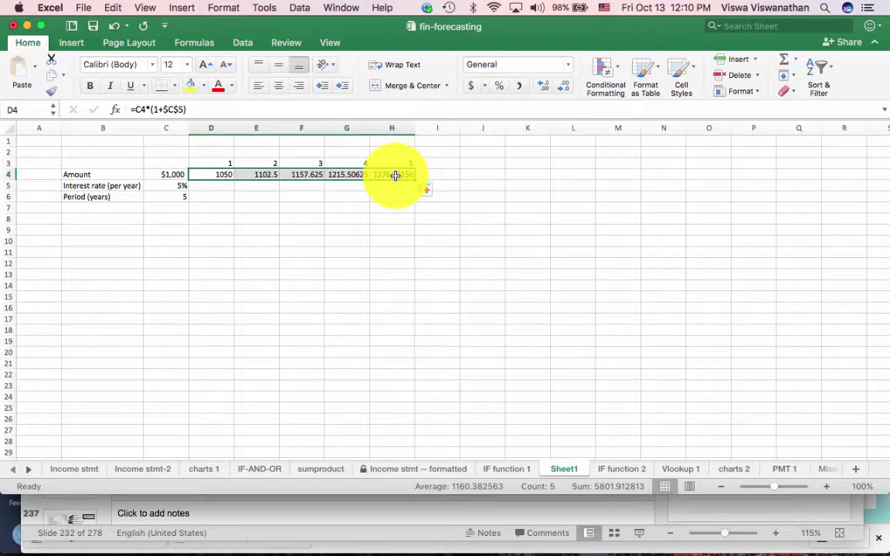
click(470, 89)
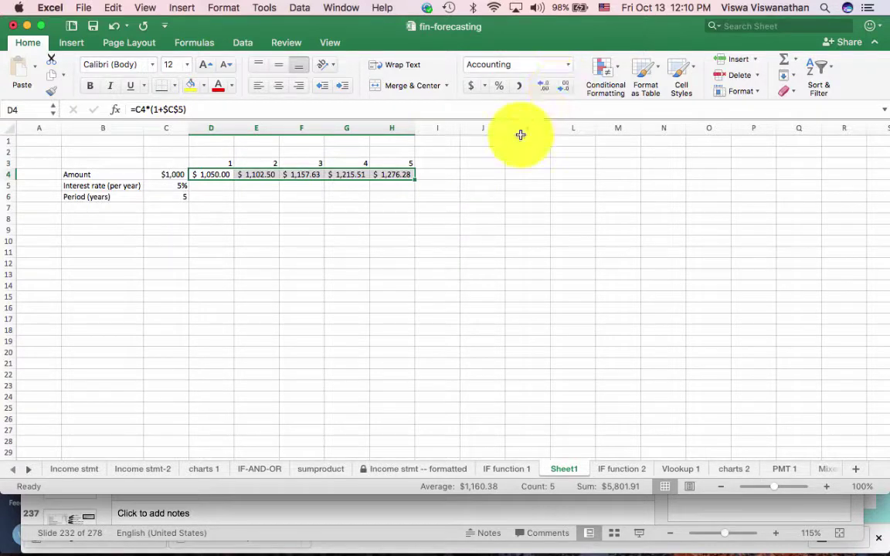
click(483, 207)
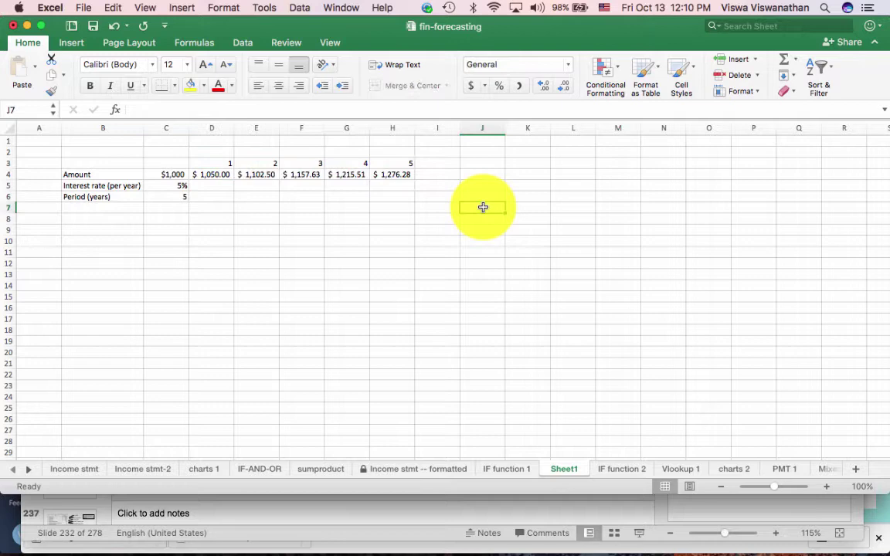
click(399, 176)
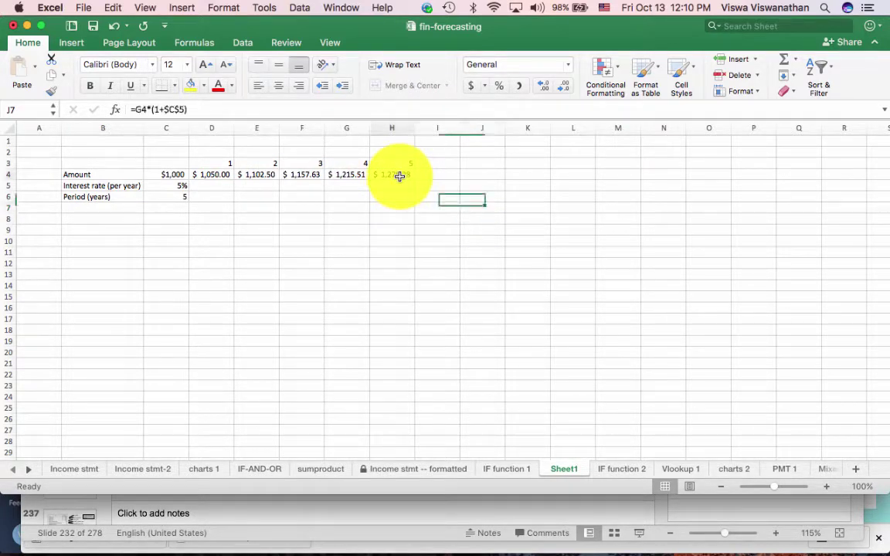
click(462, 210)
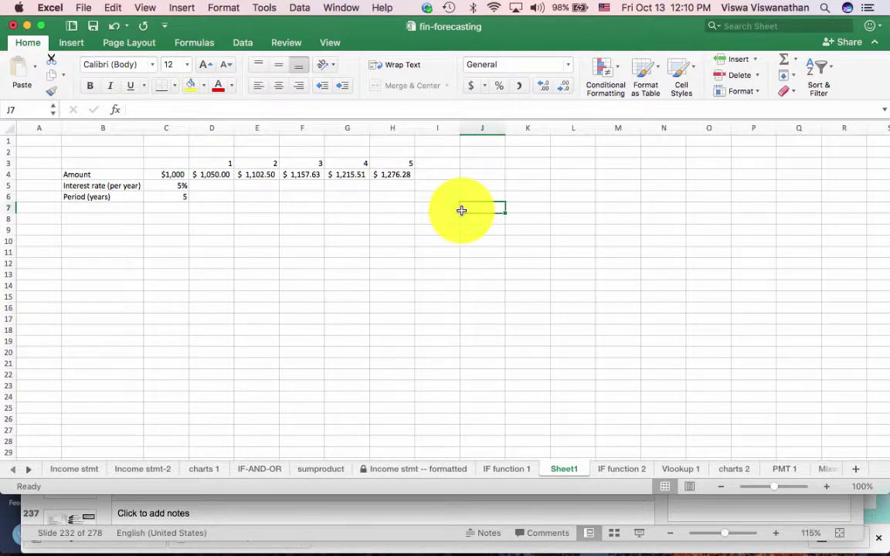
click(419, 220)
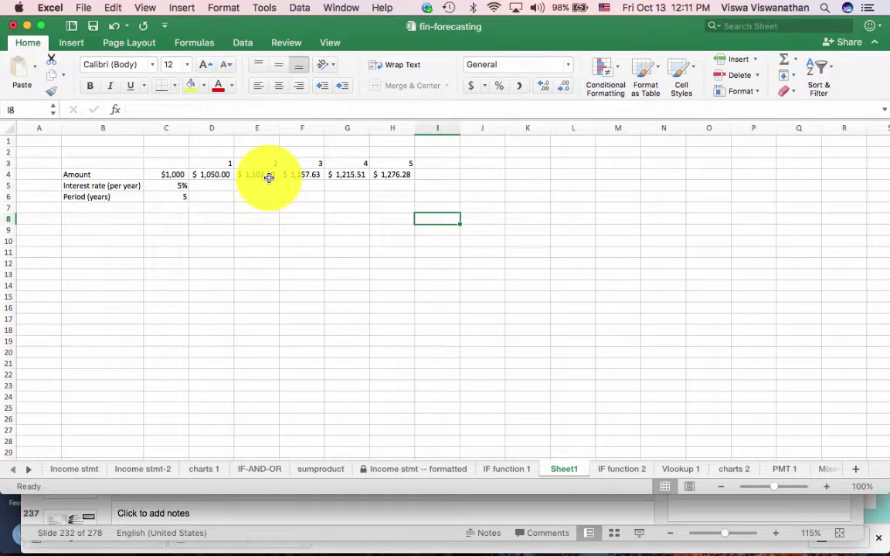
click(216, 175)
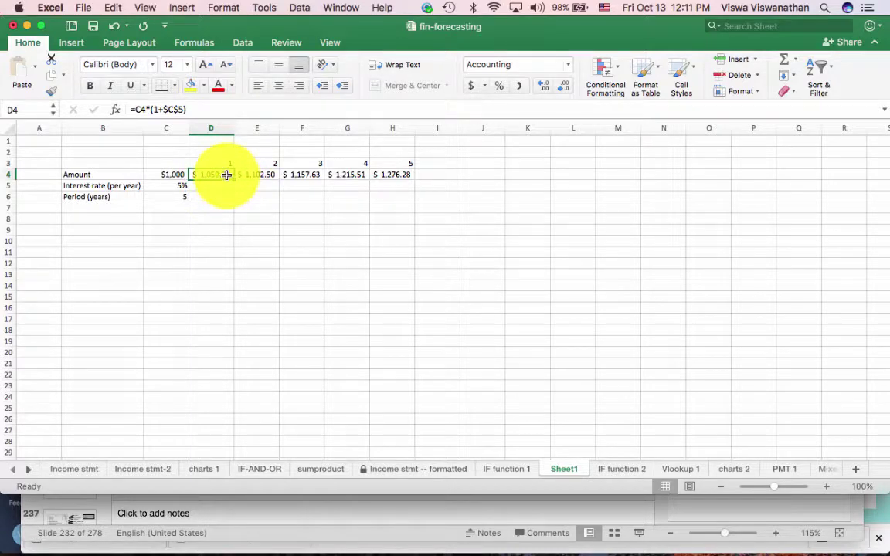
click(266, 175)
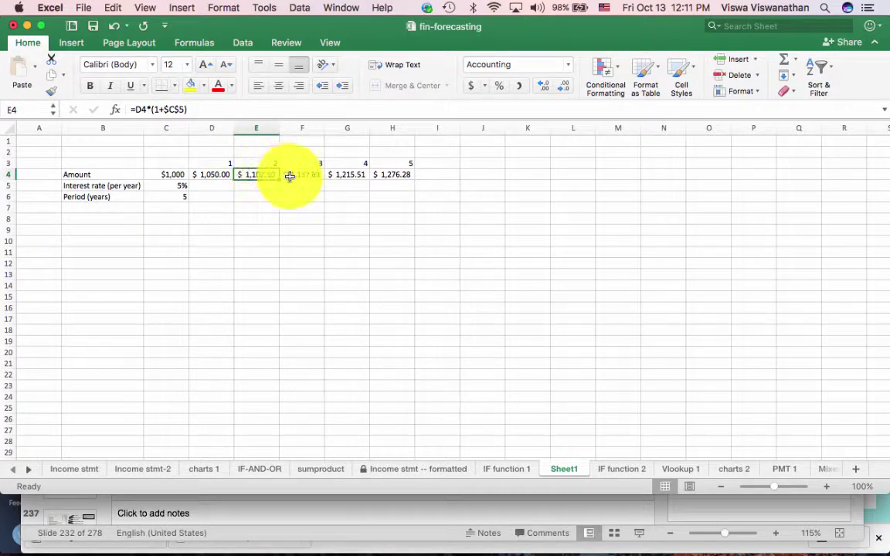
click(396, 174)
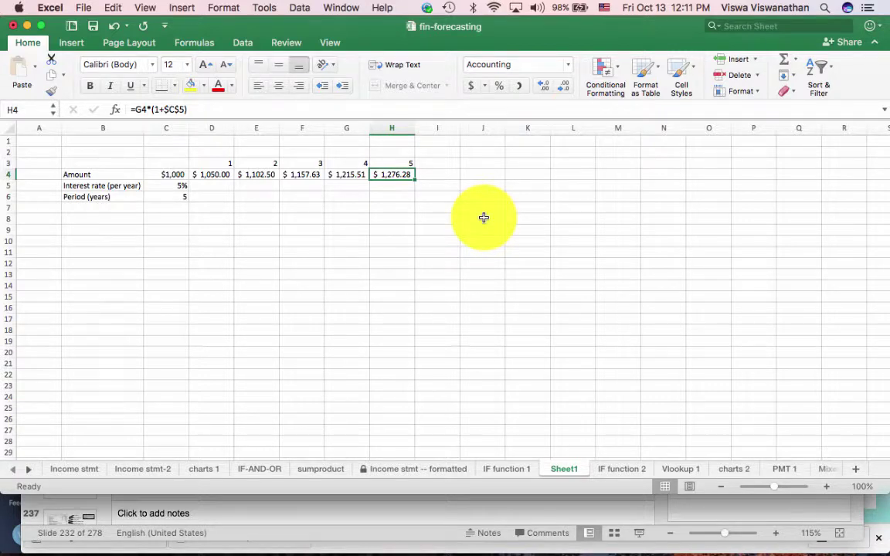
click(395, 208)
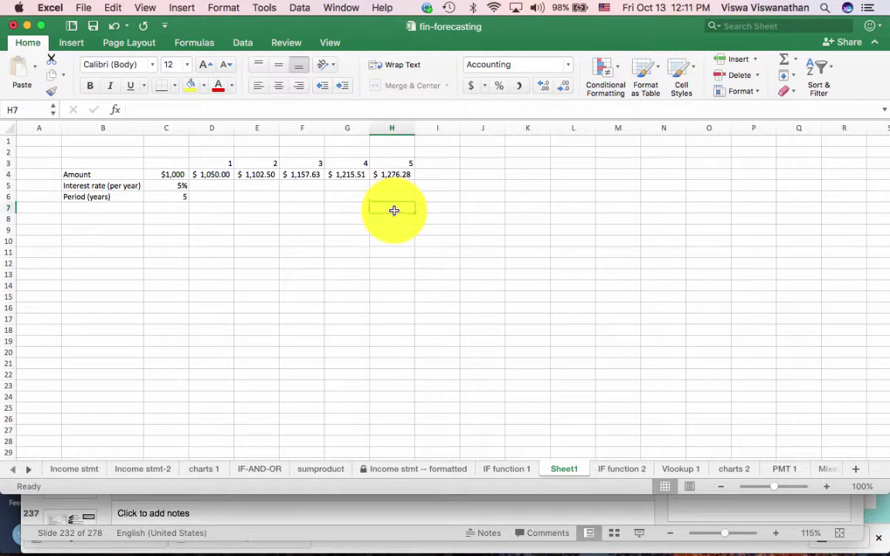
Review the amount in C4 and the 5% rate in C5, then select B8
click(171, 174)
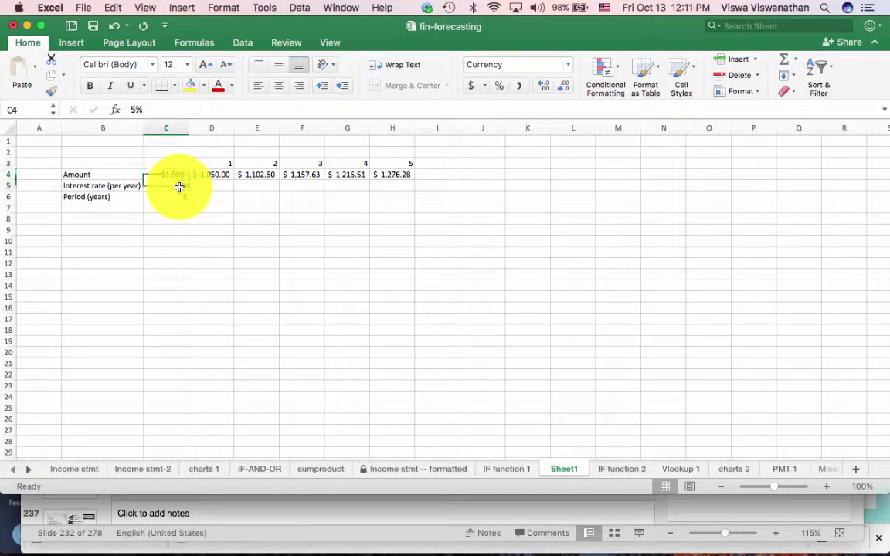
click(179, 187)
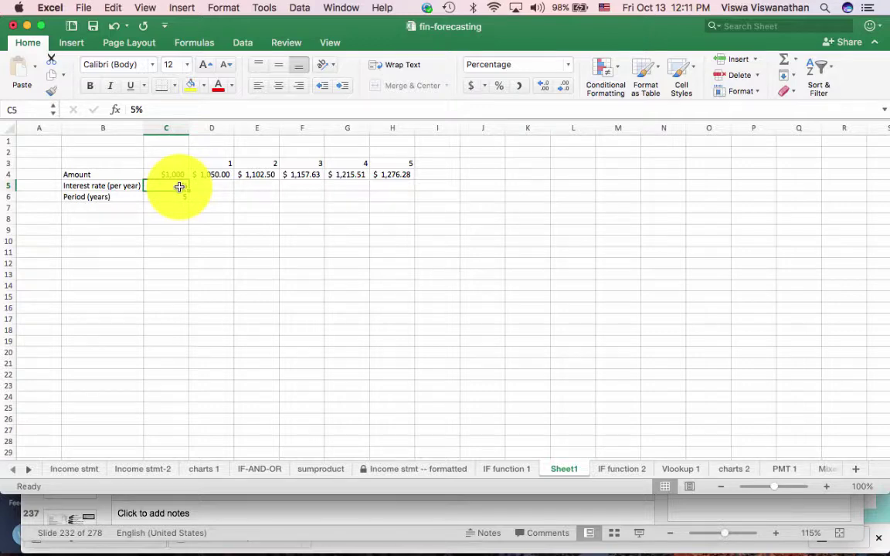
click(232, 188)
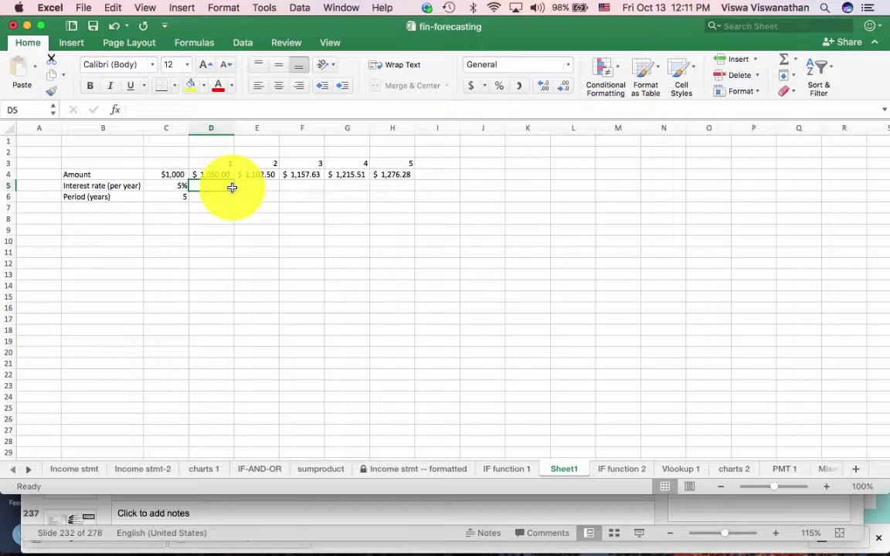
click(285, 220)
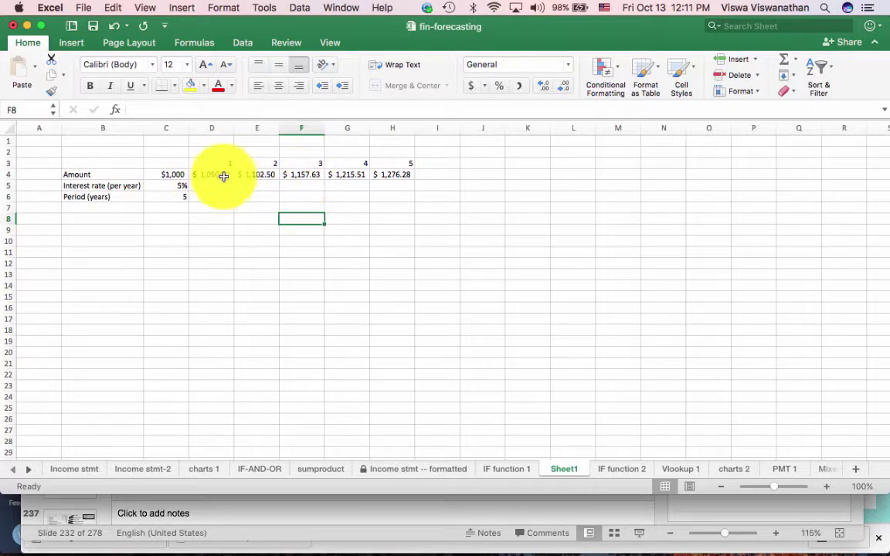
click(177, 174)
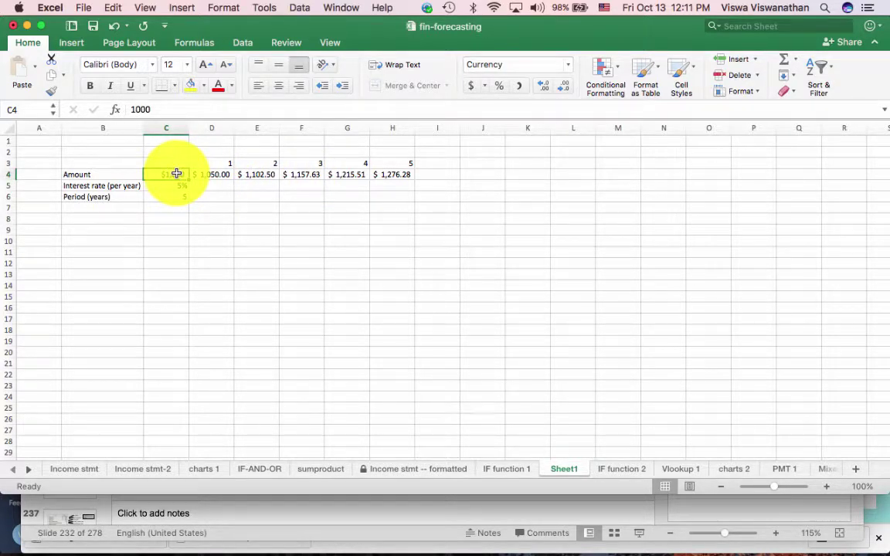
click(181, 189)
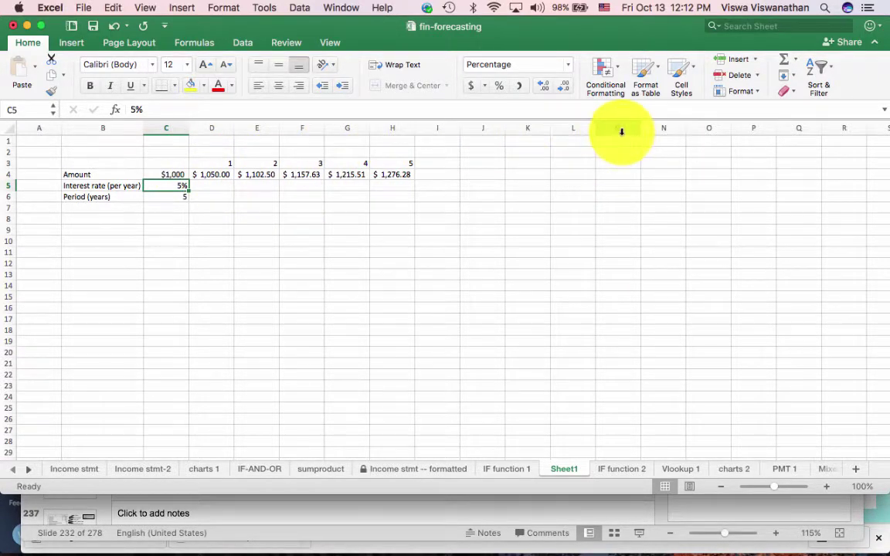
click(468, 178)
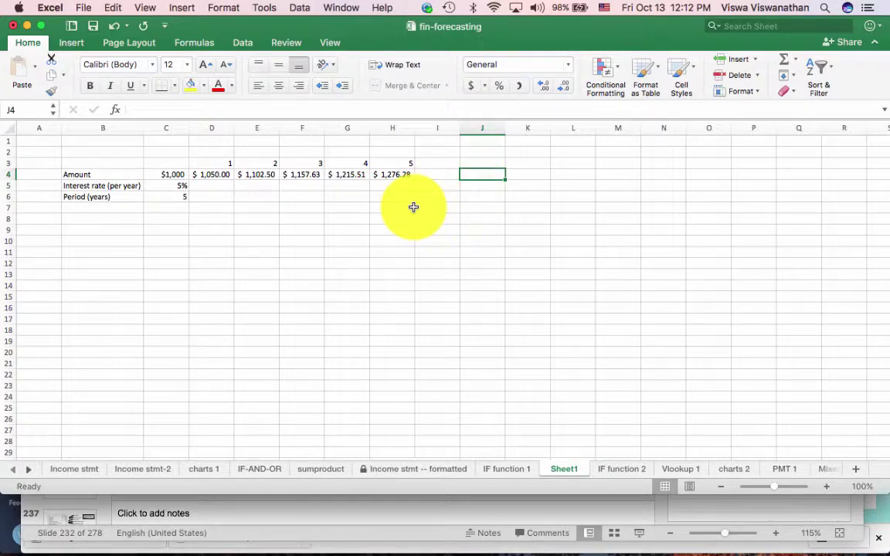
click(142, 221)
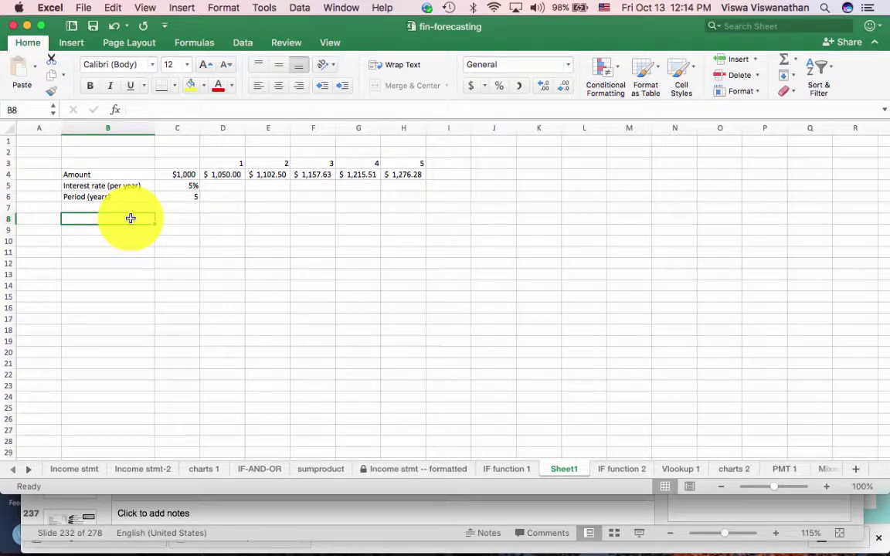
Label B8 'Value at end of period'
text(Value)
text(at)
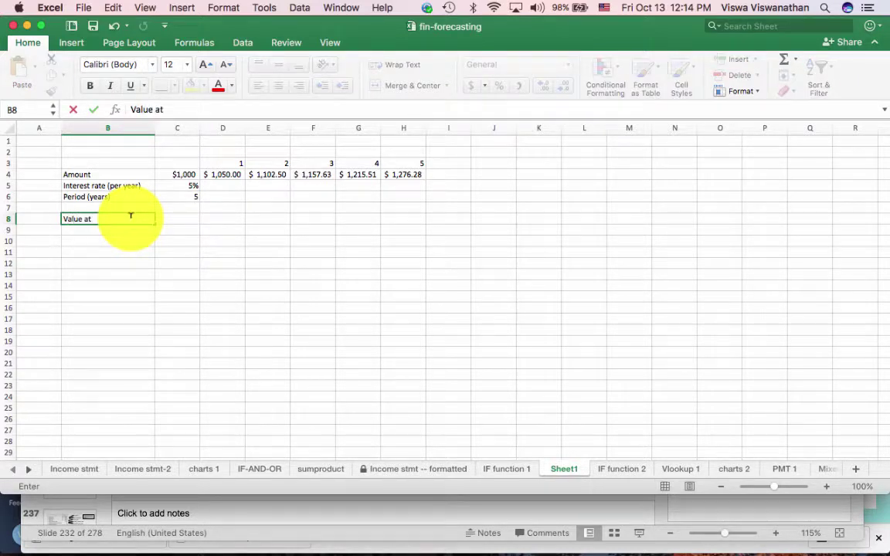
text( end of period)
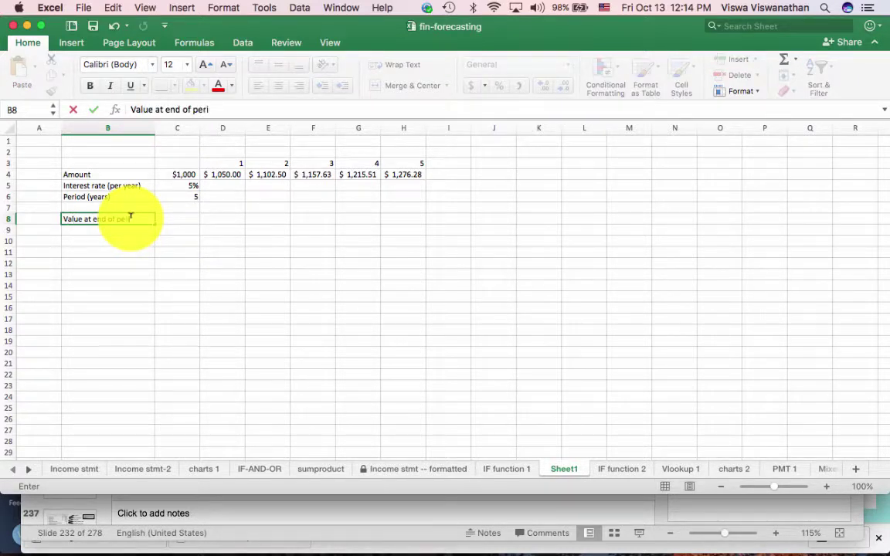
key(Return)
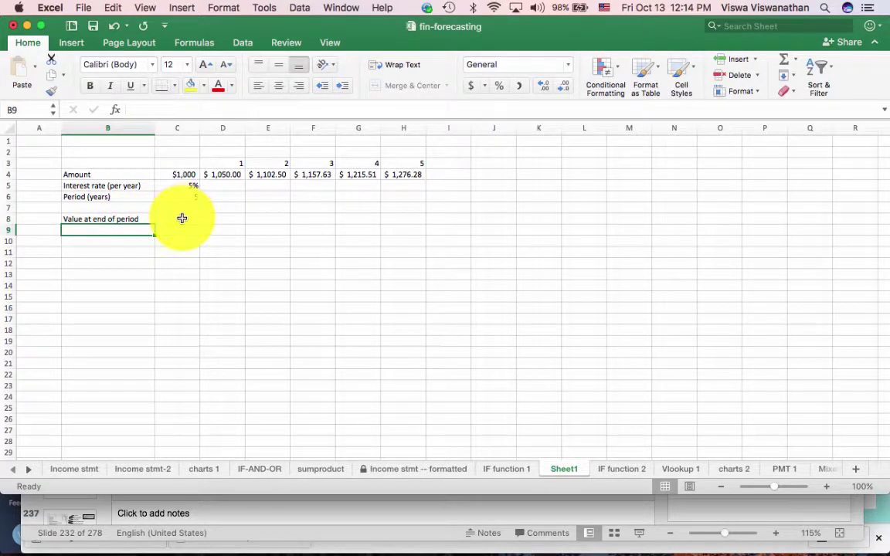
Enter =FV(C5,C6,0,C4) in C8, returning ($1,276.28)
click(182, 217)
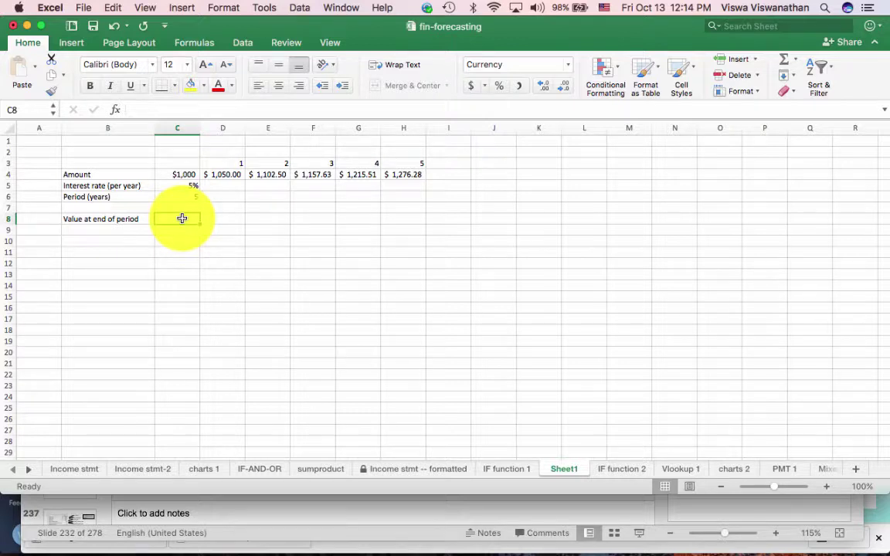
text(=FV)
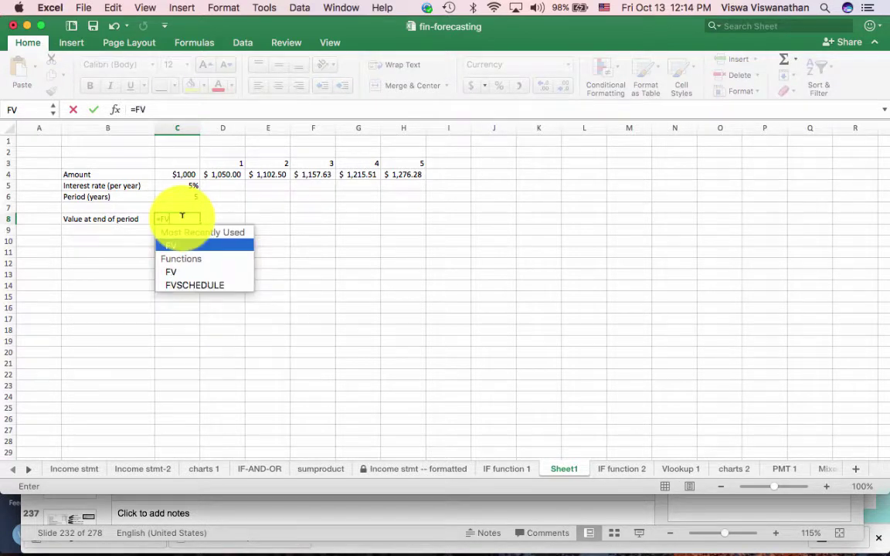
text(()
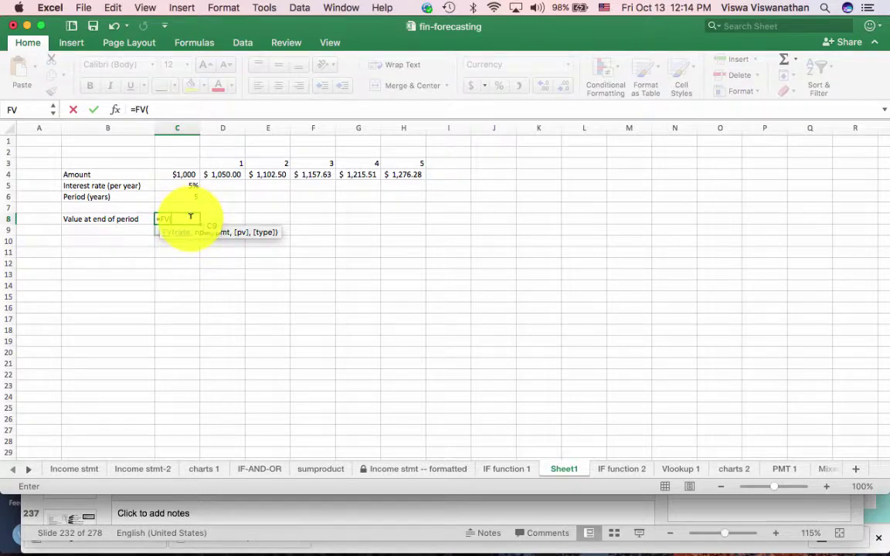
click(190, 217)
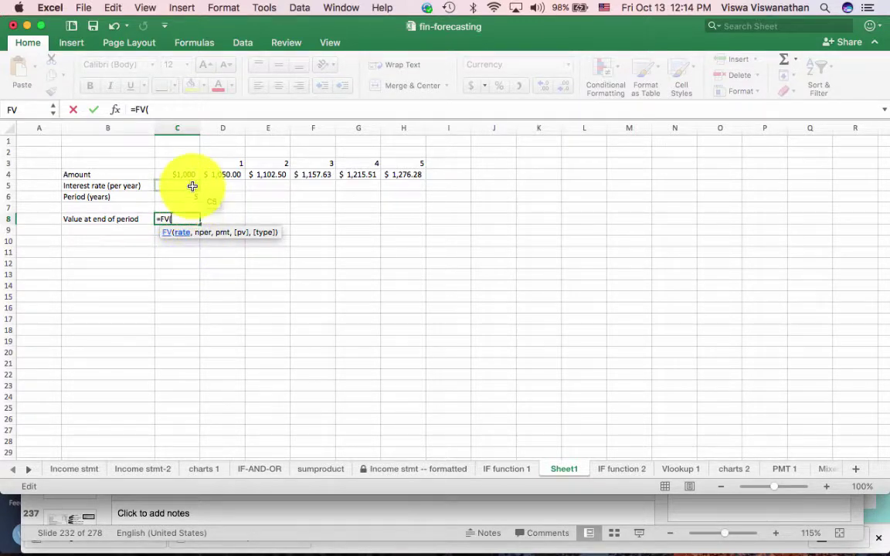
click(193, 187)
text(,)
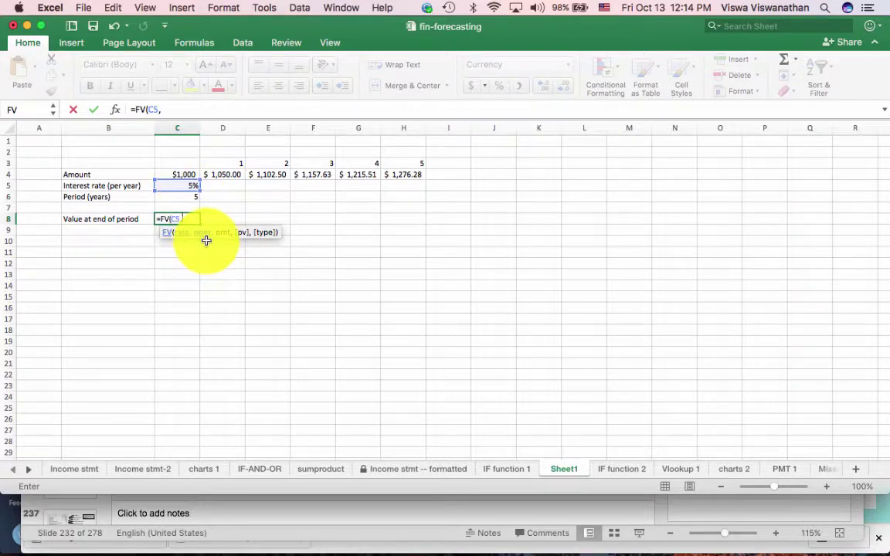
click(191, 197)
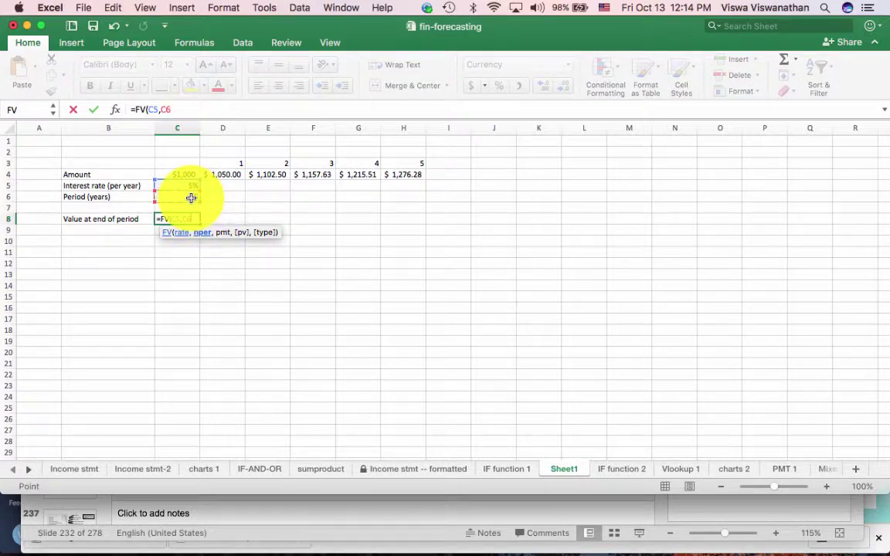
text(,)
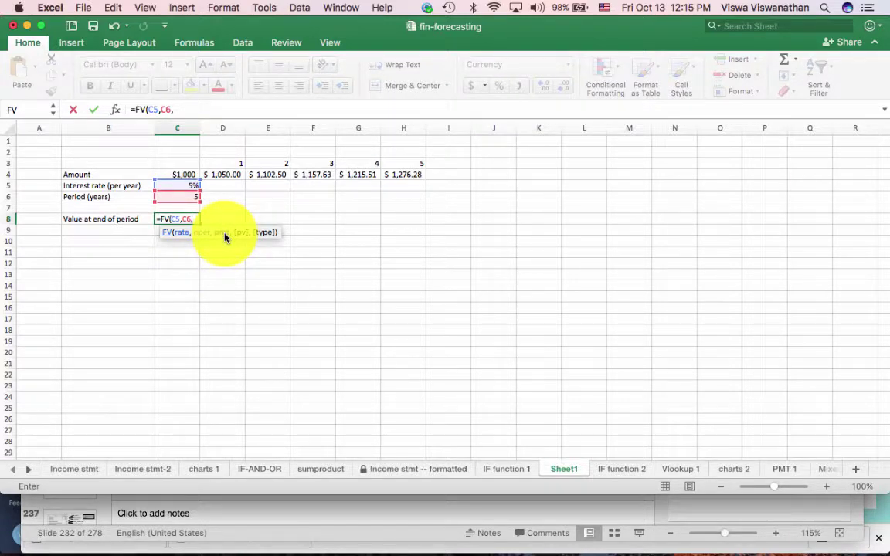
text(0,)
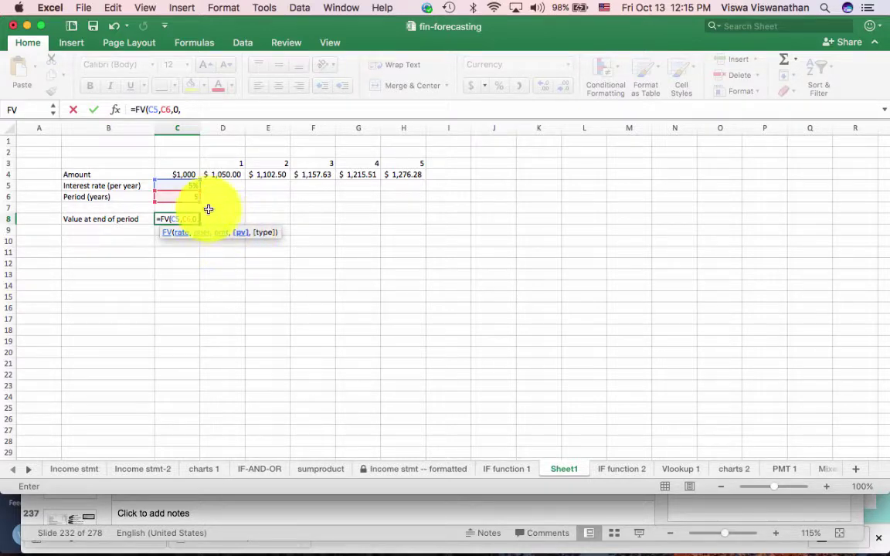
click(181, 175)
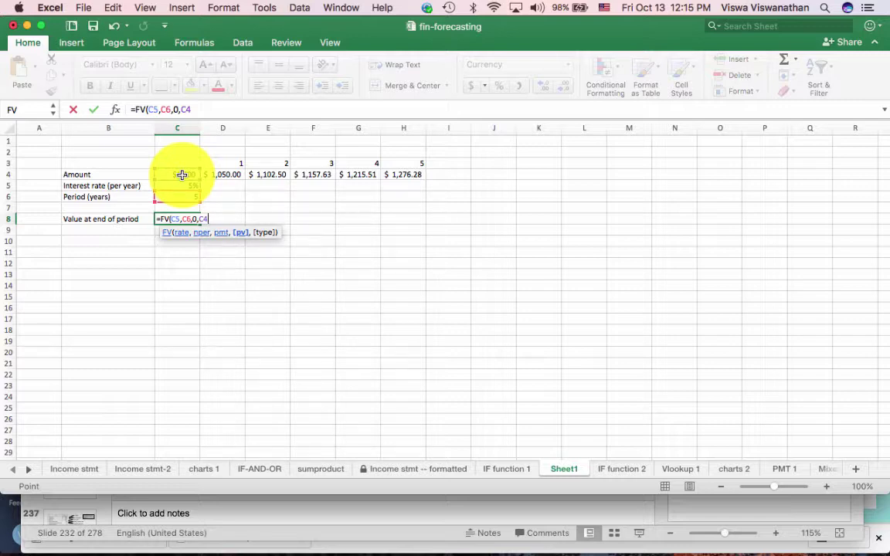
text())
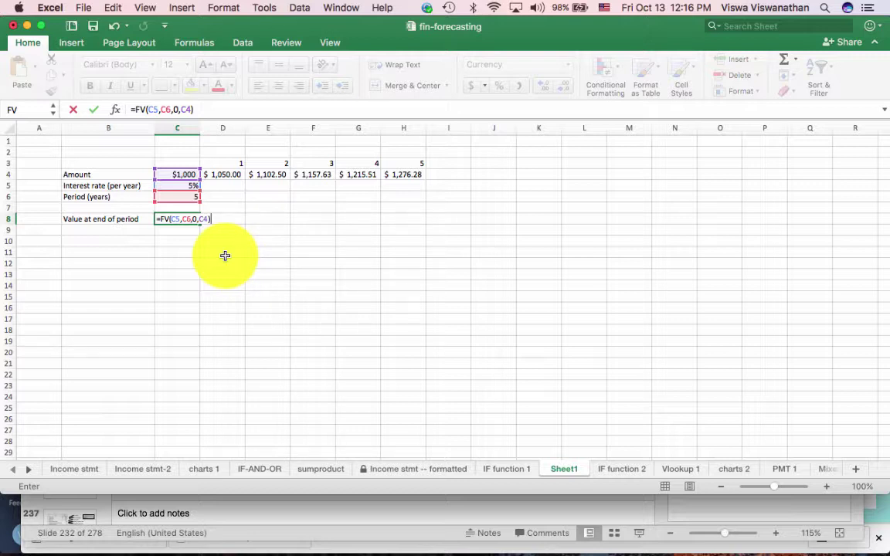
key(Return)
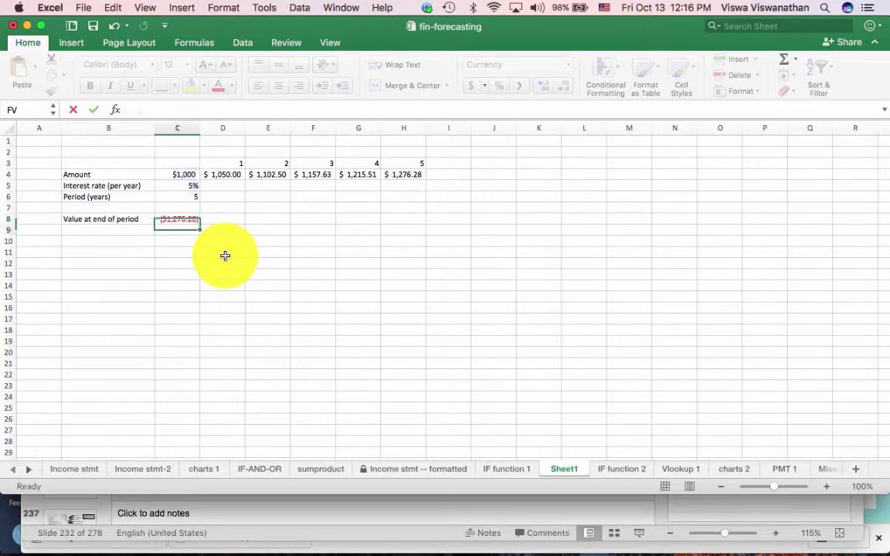
click(183, 218)
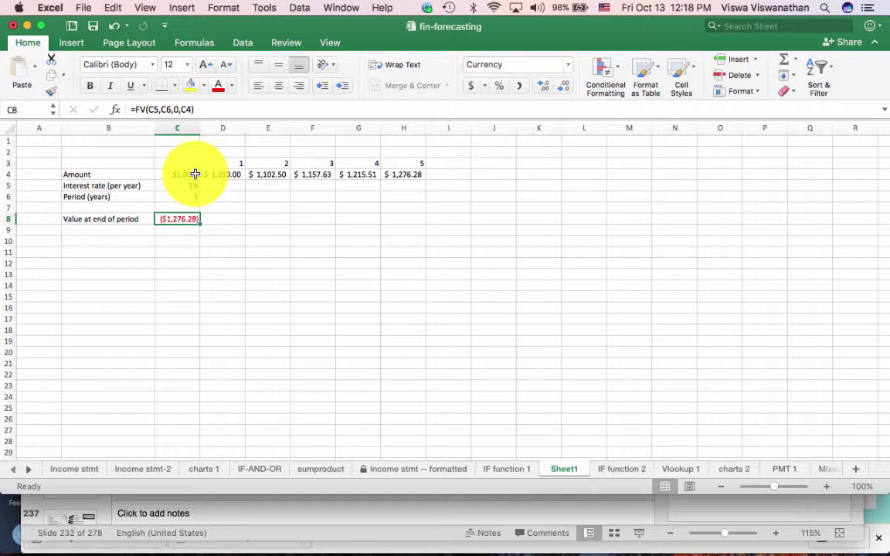
Add a minus before C4 so C8 reads =FV(C5,C6,0,-C4), showing positive $1,276.28
click(183, 108)
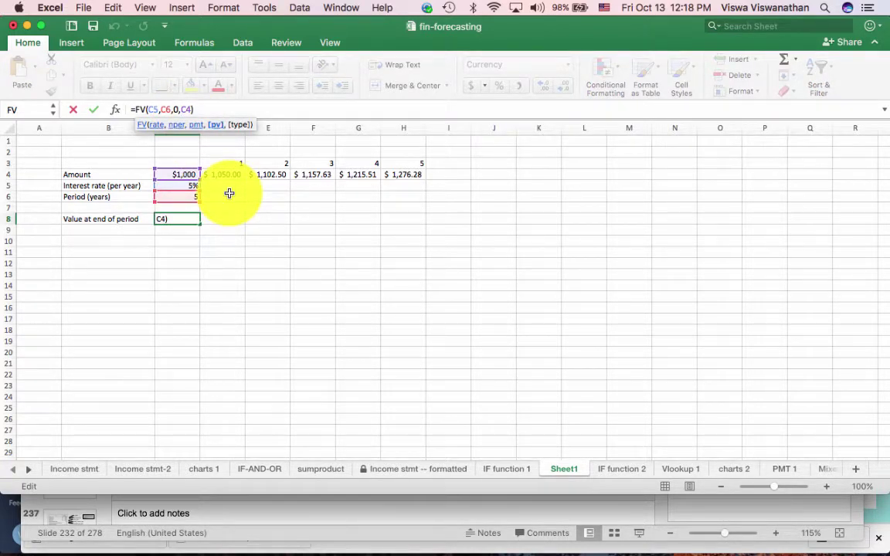
text(-)
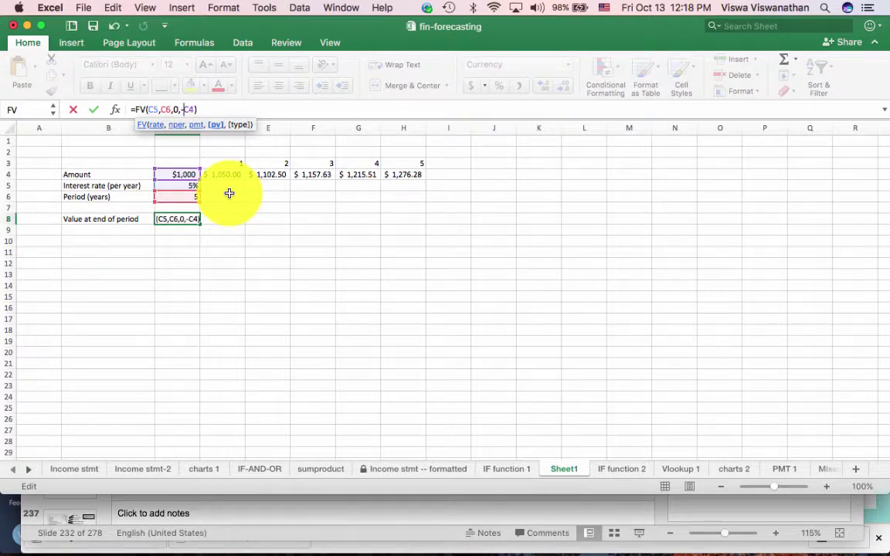
key(Return)
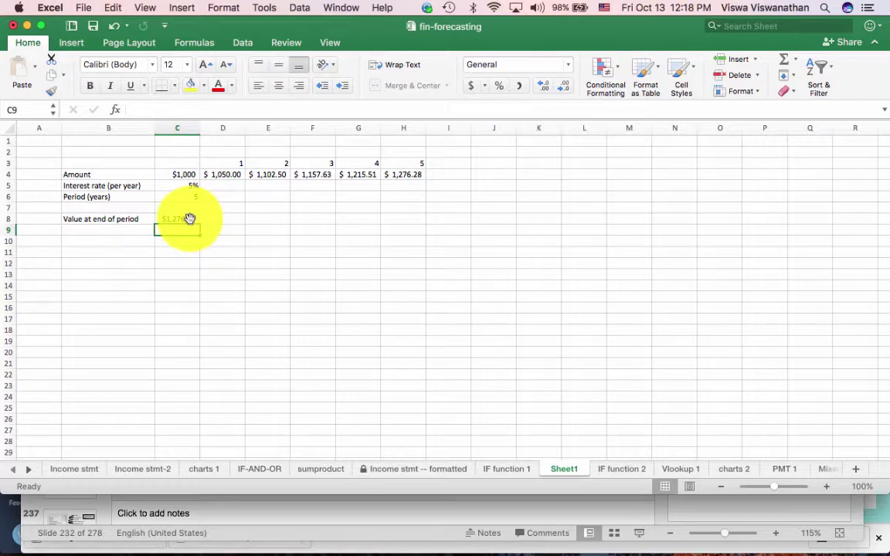
click(188, 219)
click(199, 275)
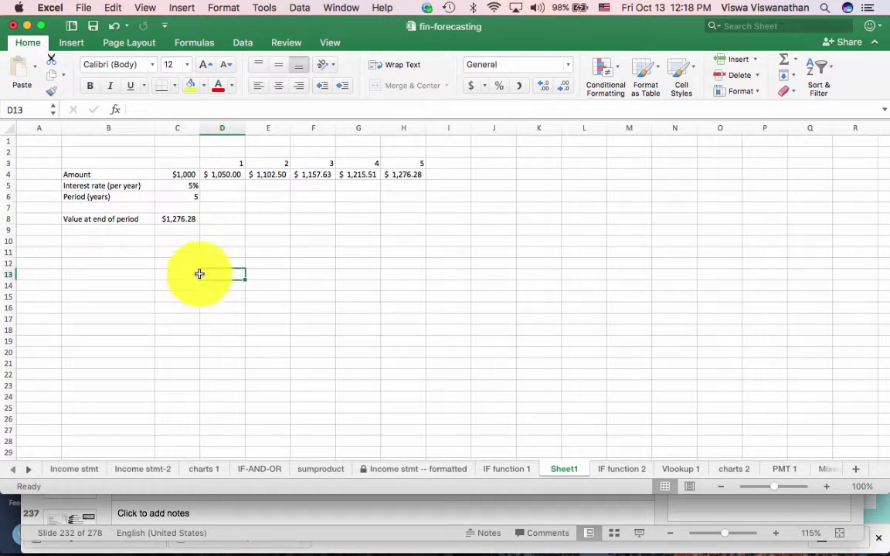
Select C8 to display its corrected FV formula
click(186, 220)
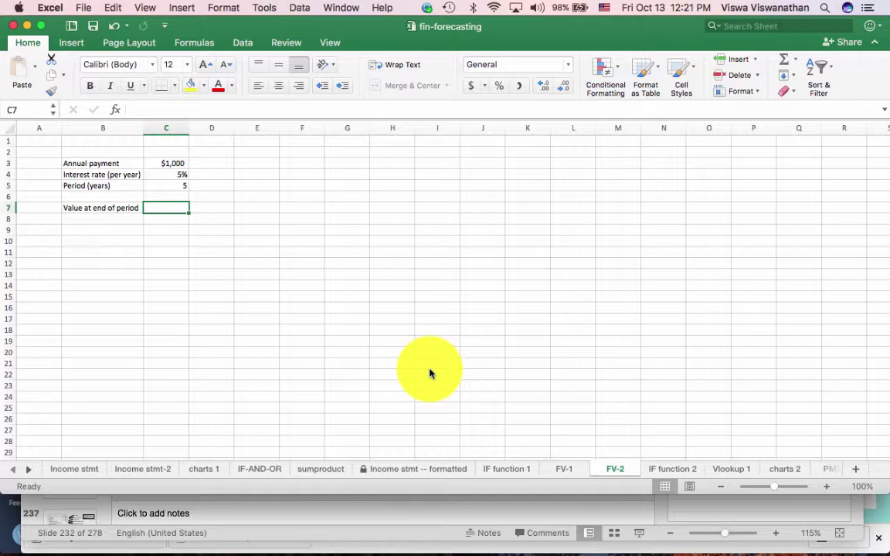
Check the payment in C3 and the 5% rate in C4, then start an FV formula in C7
click(175, 164)
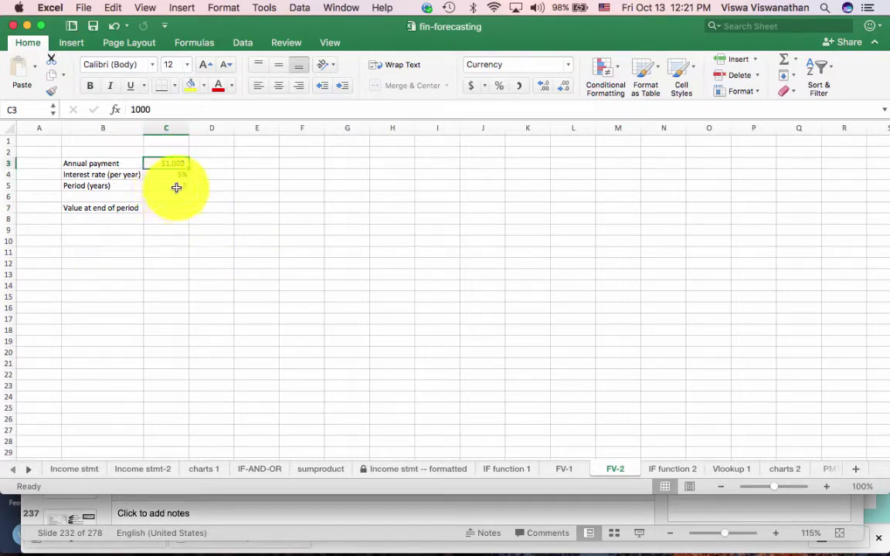
key(Down)
key(Down)
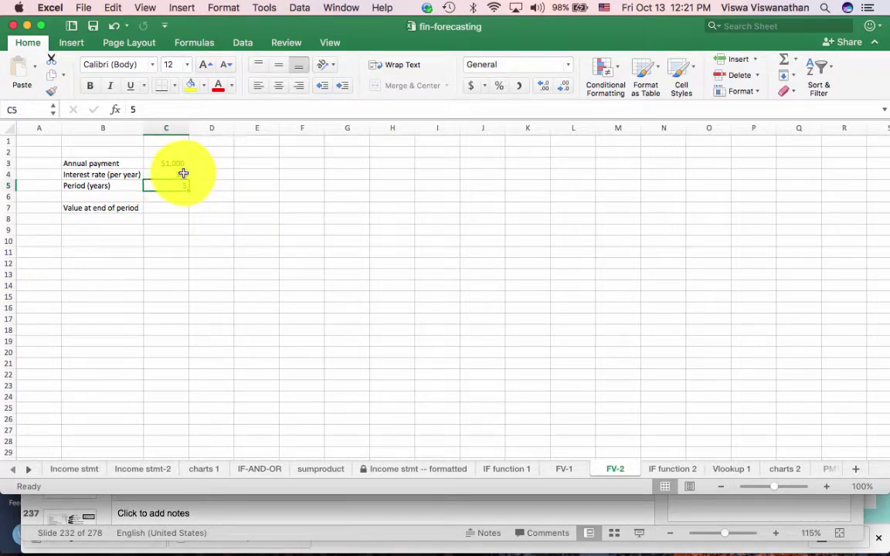
click(183, 174)
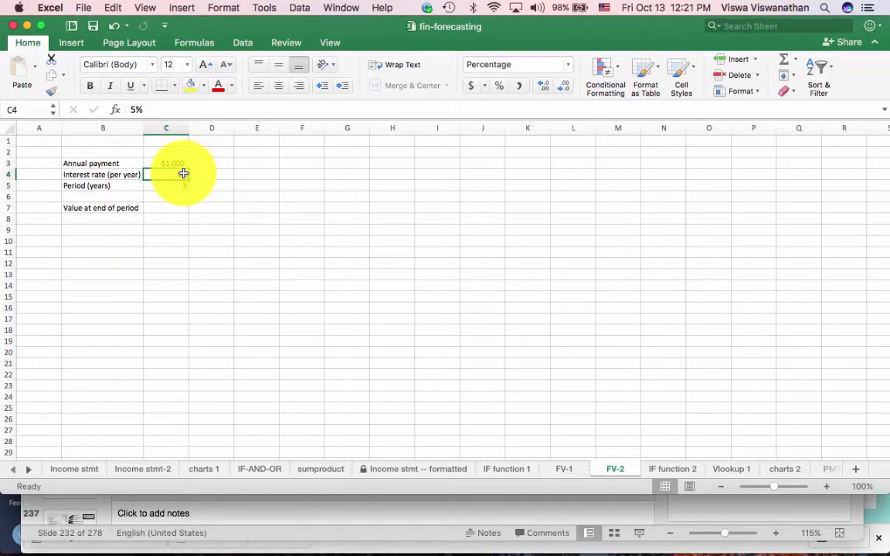
click(178, 210)
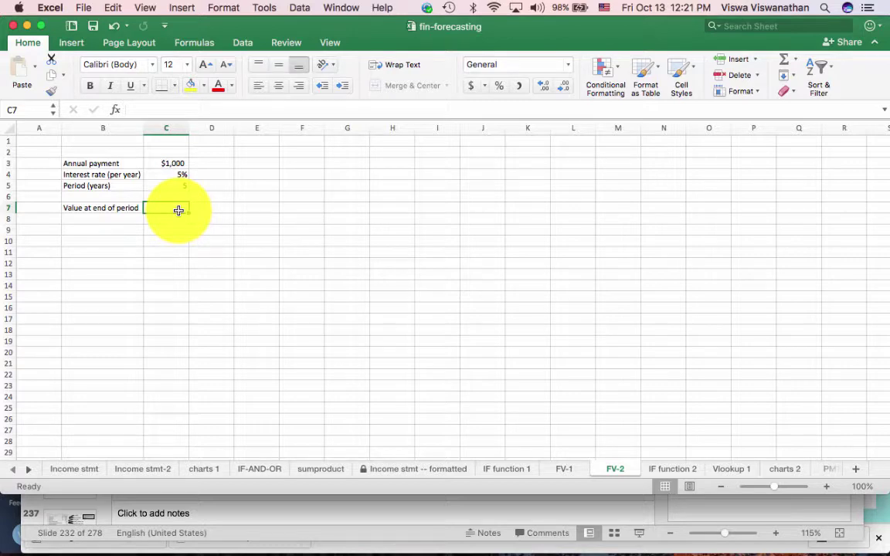
text(=)
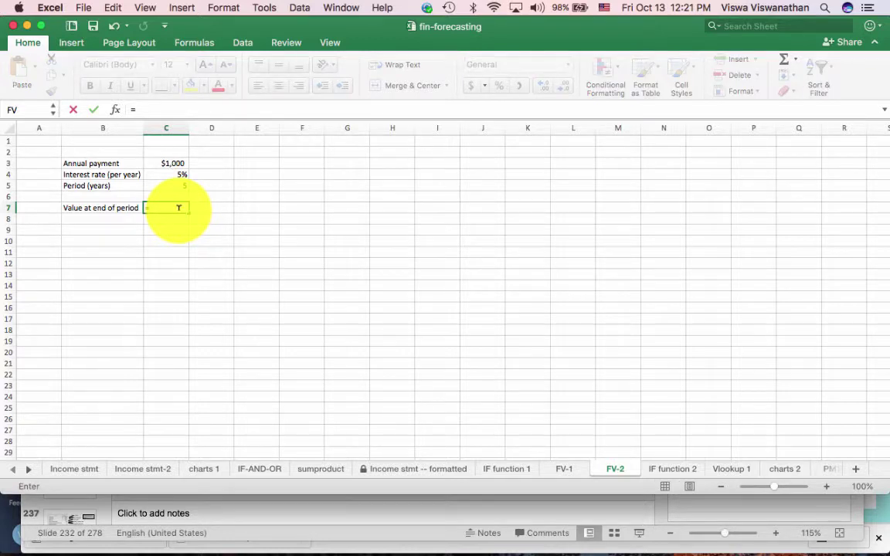
text(FV()
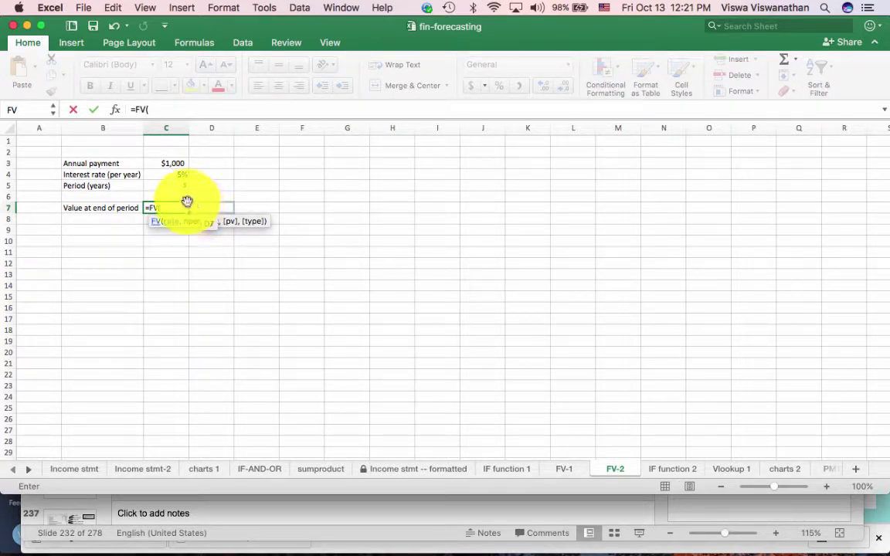
click(180, 175)
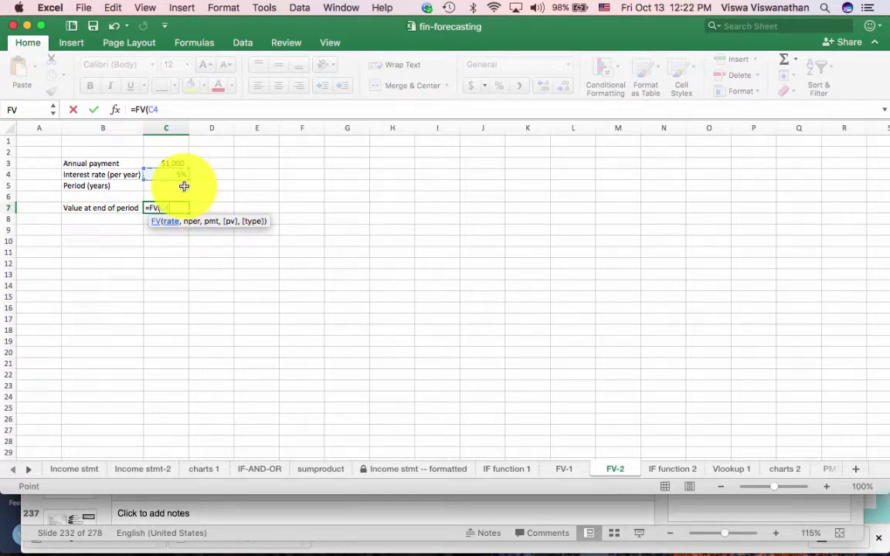
click(184, 186)
click(186, 163)
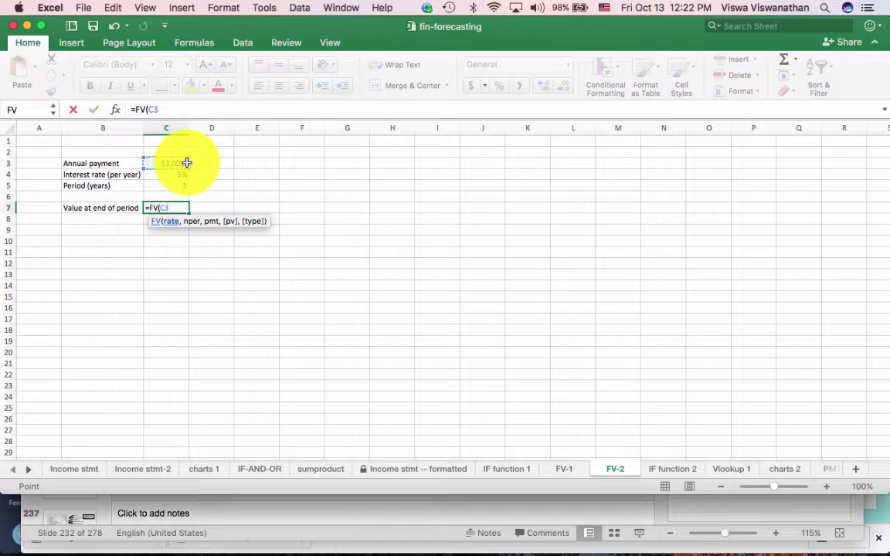
text())
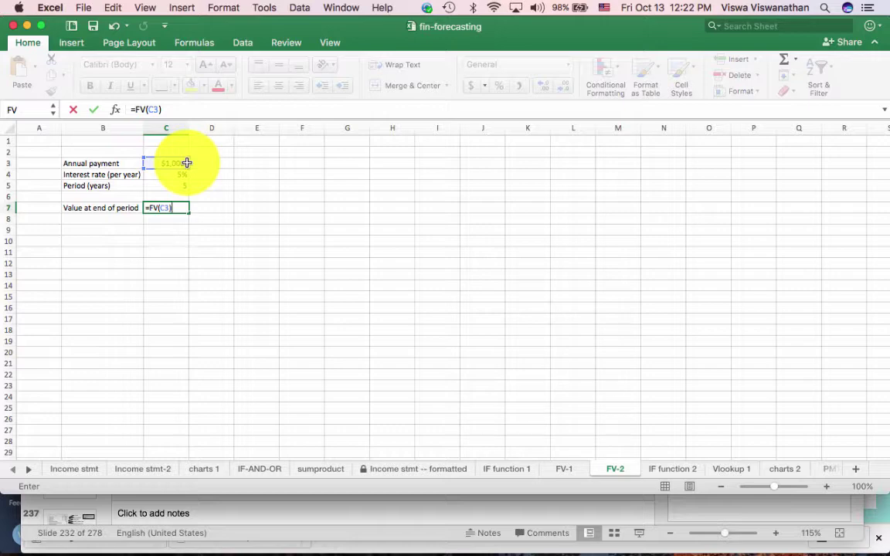
Rebuild C7 as =FV(C4,C5,C3), returning ($5,525.63)
key(BackSpace)
key(BackSpace)
key(BackSpace)
key(BackSpace)
key(BackSpace)
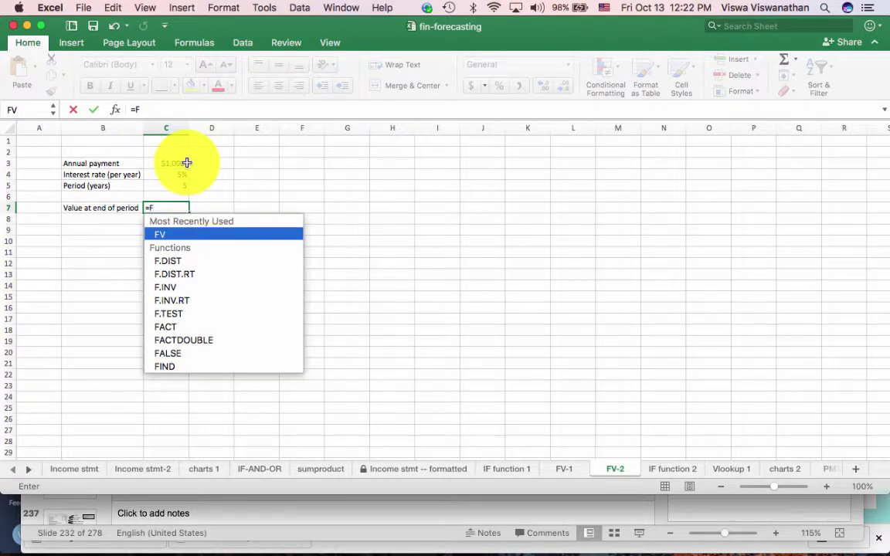
text(V()
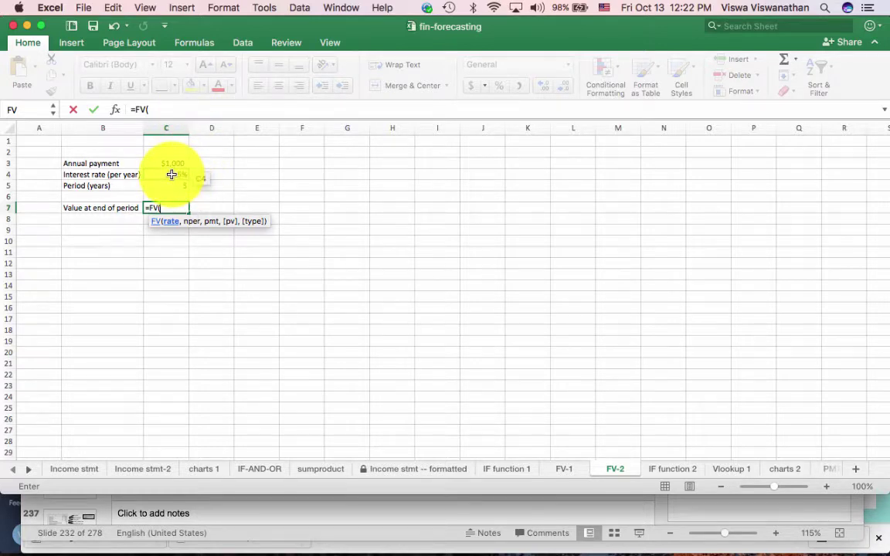
click(171, 175)
text(,)
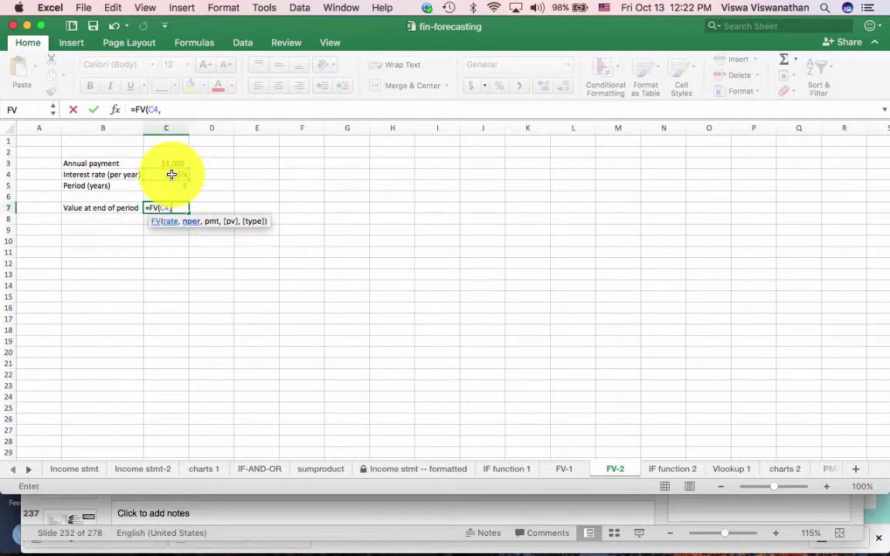
click(184, 188)
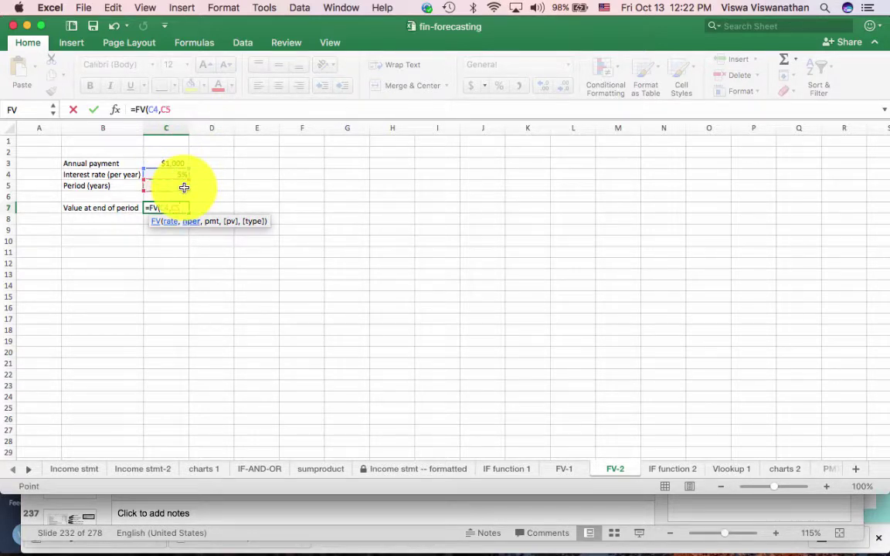
text(,)
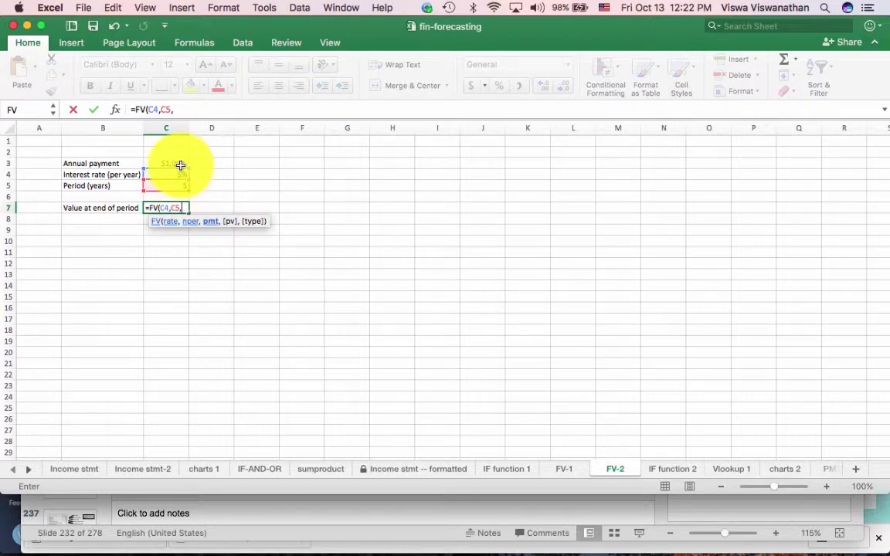
click(178, 162)
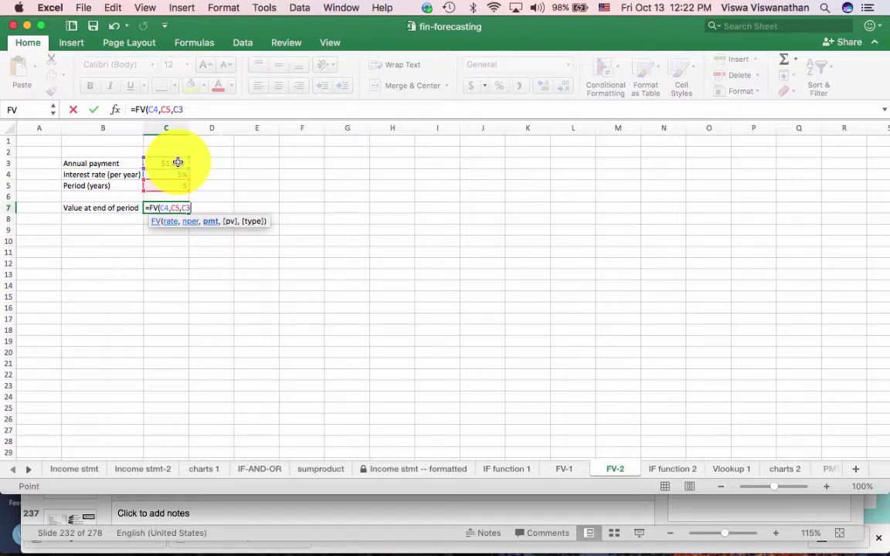
text())
key(Return)
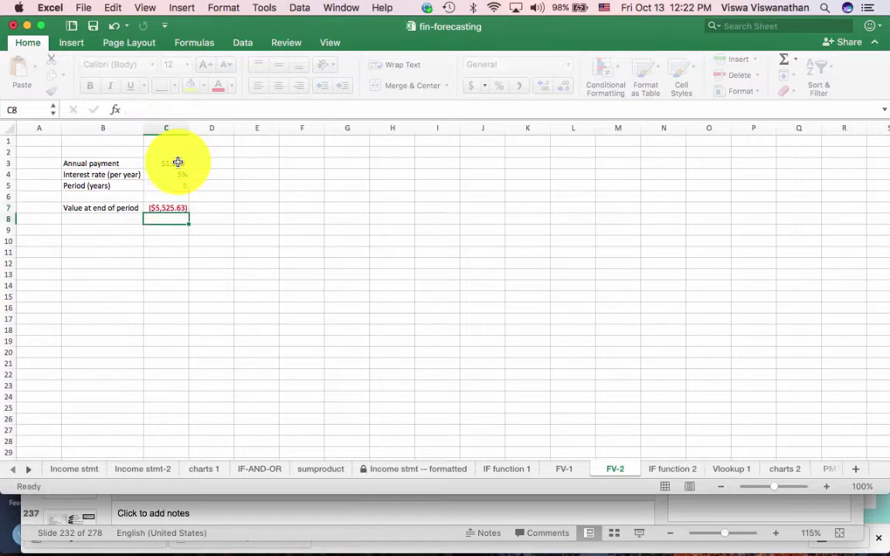
Negate the payment so C7 reads =FV(C4,C5,-C3) and shows $5,525.63
click(181, 205)
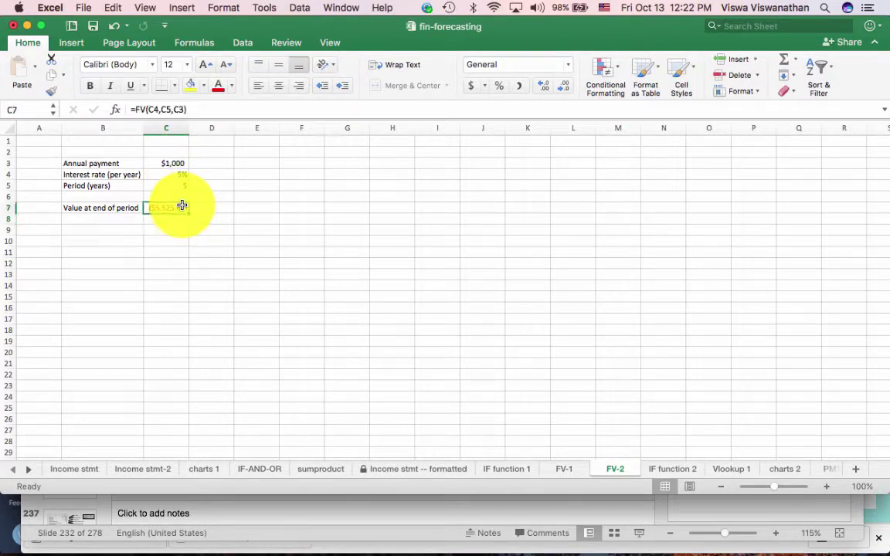
click(181, 166)
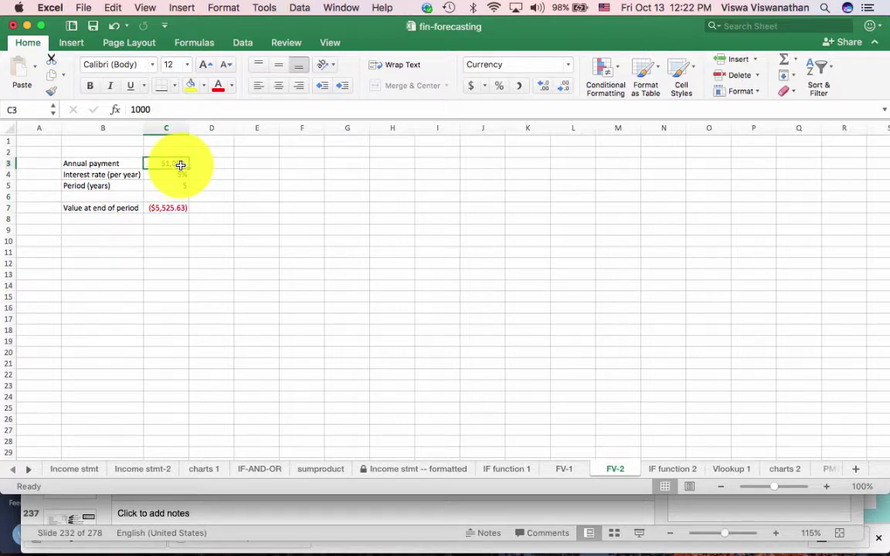
click(180, 208)
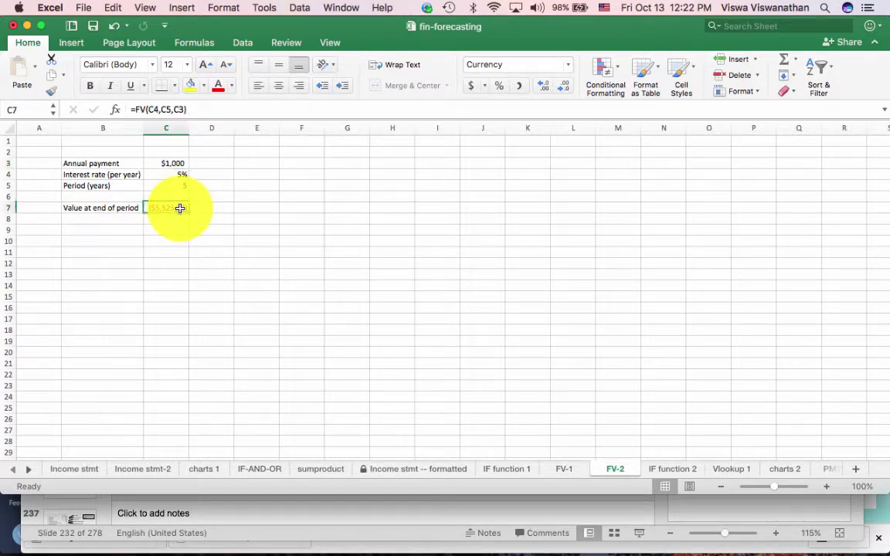
click(175, 108)
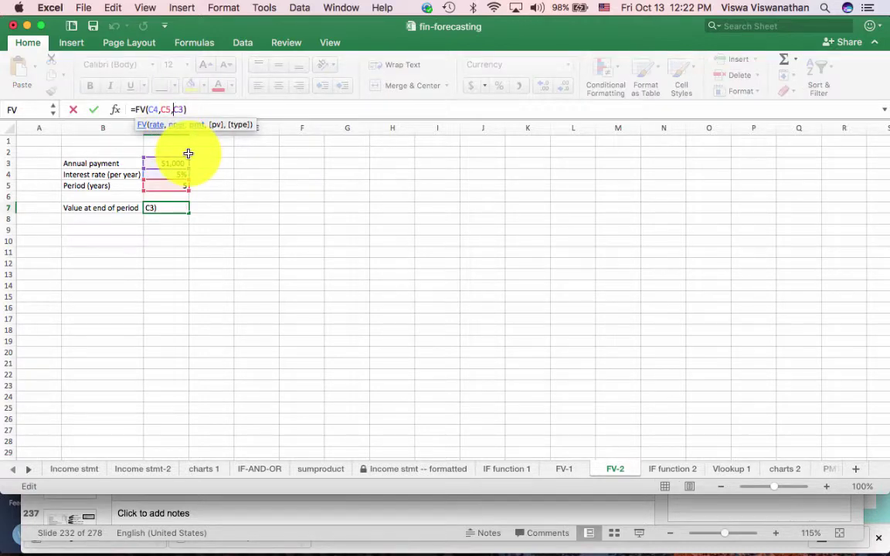
text(-)
key(Return)
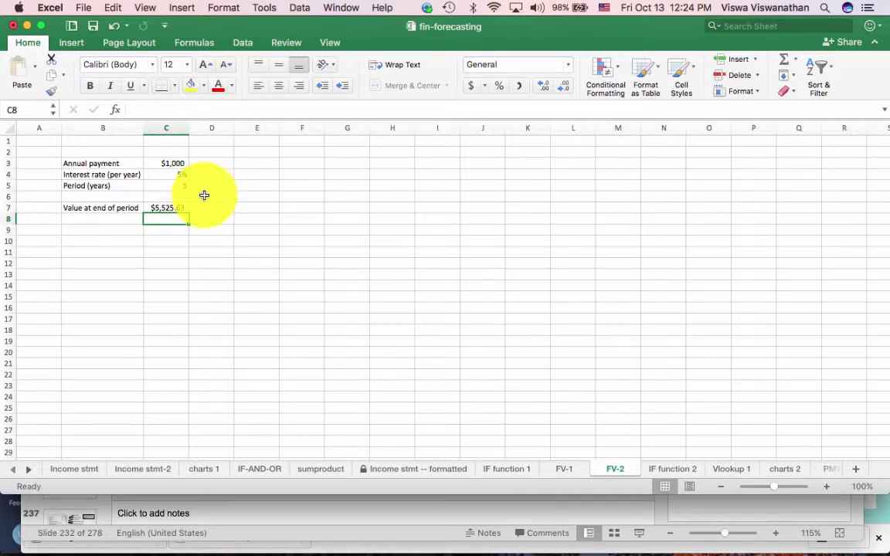
click(177, 209)
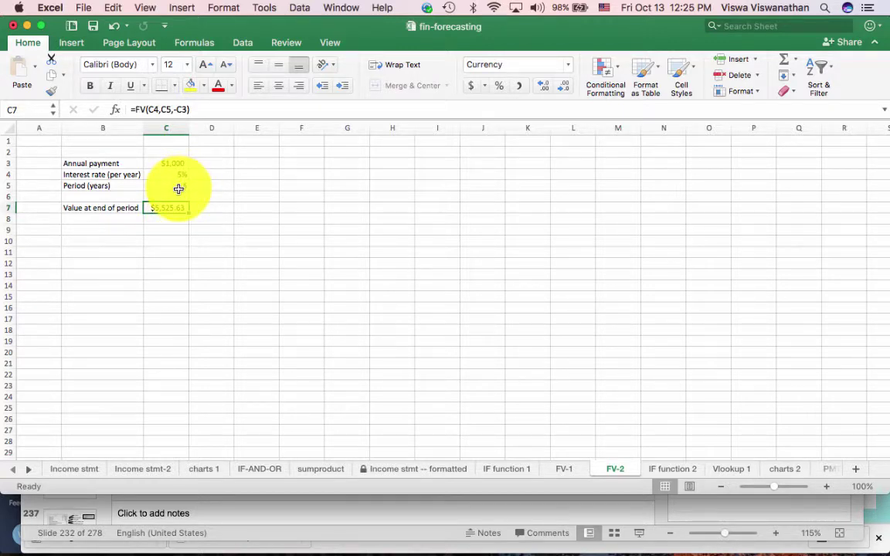
click(178, 184)
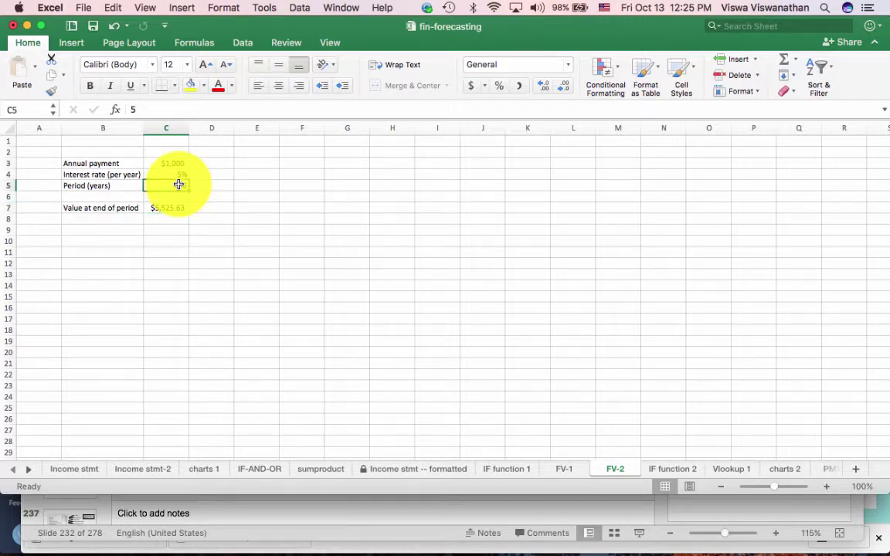
click(185, 174)
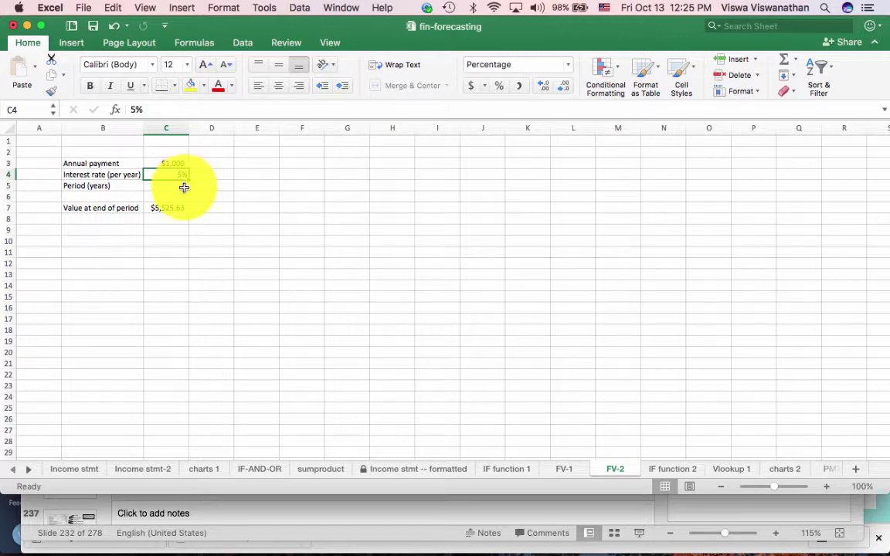
click(182, 186)
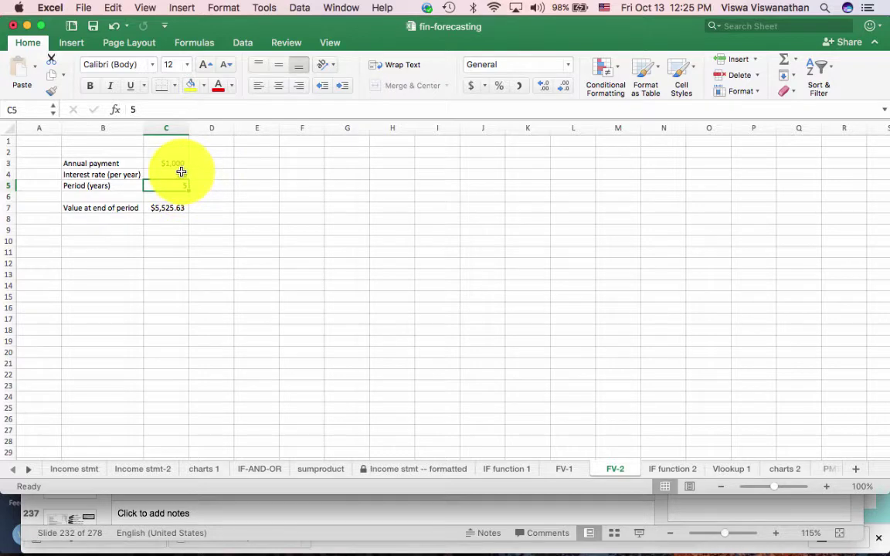
click(181, 171)
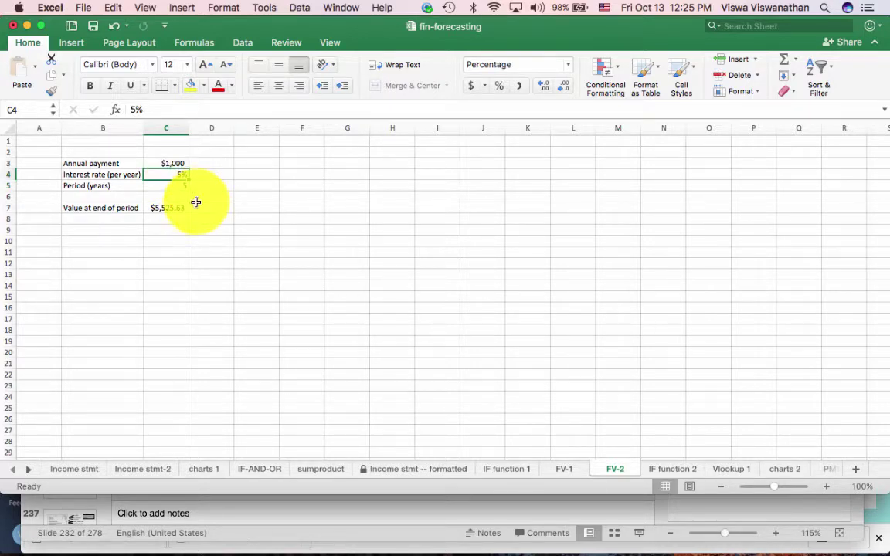
click(180, 164)
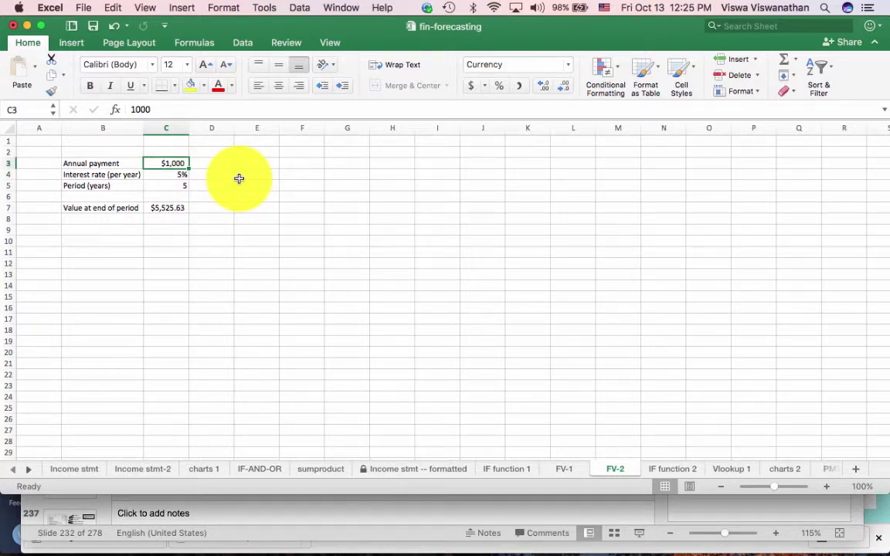
click(177, 171)
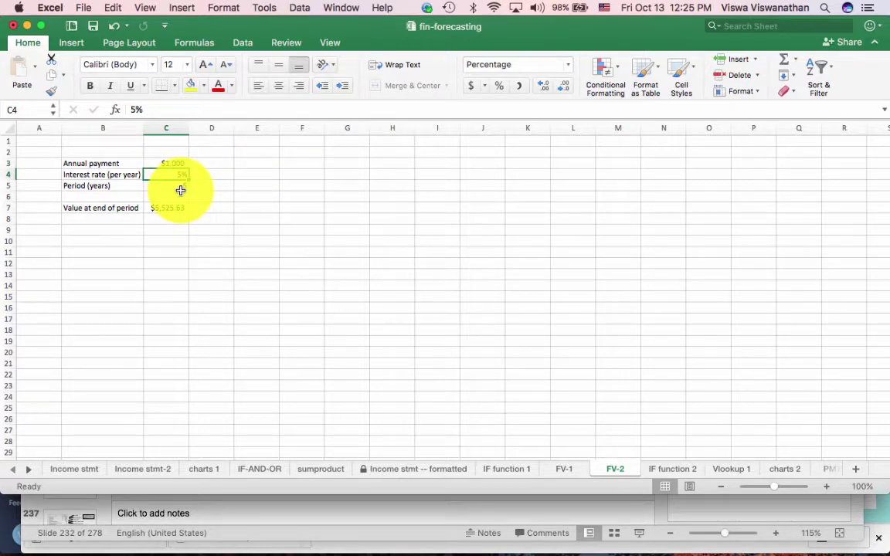
click(180, 188)
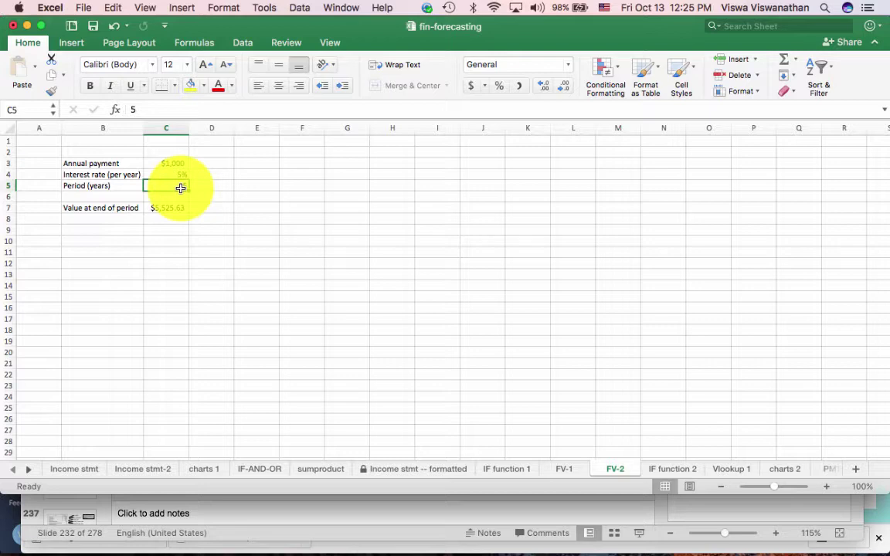
click(256, 238)
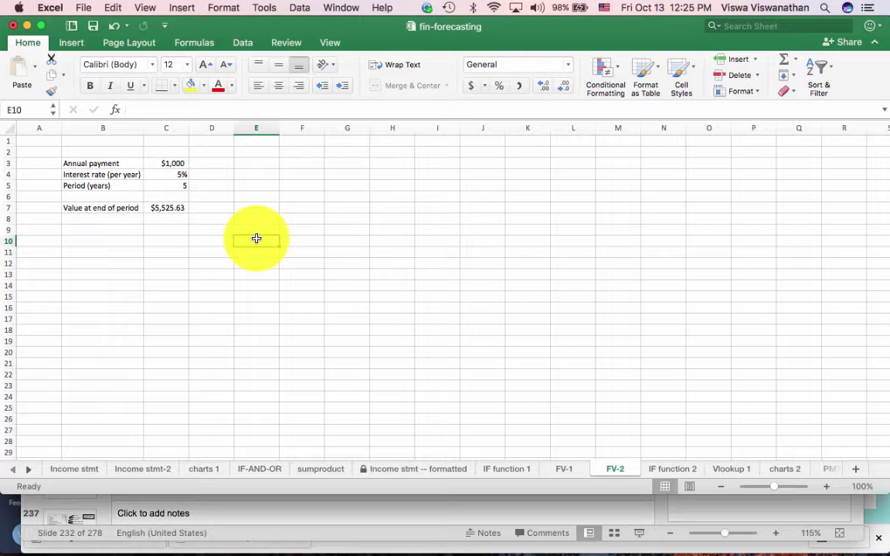
click(273, 163)
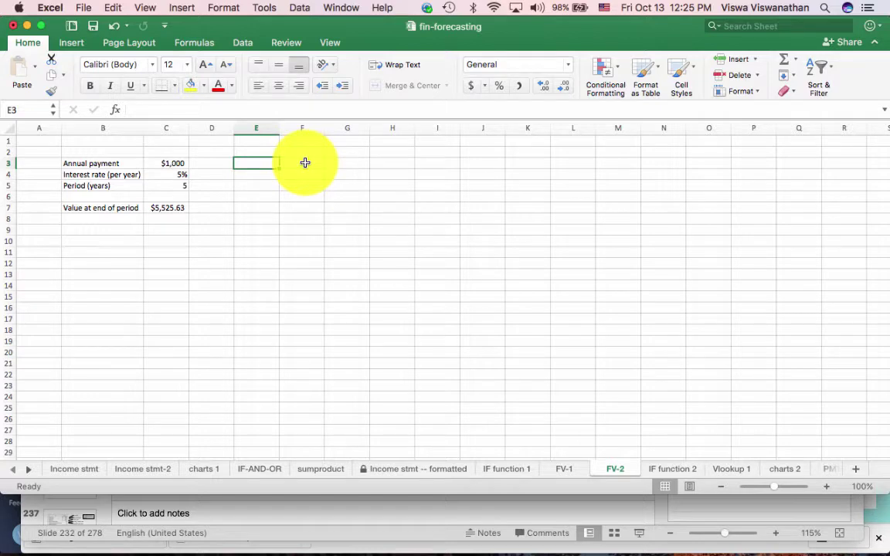
click(159, 162)
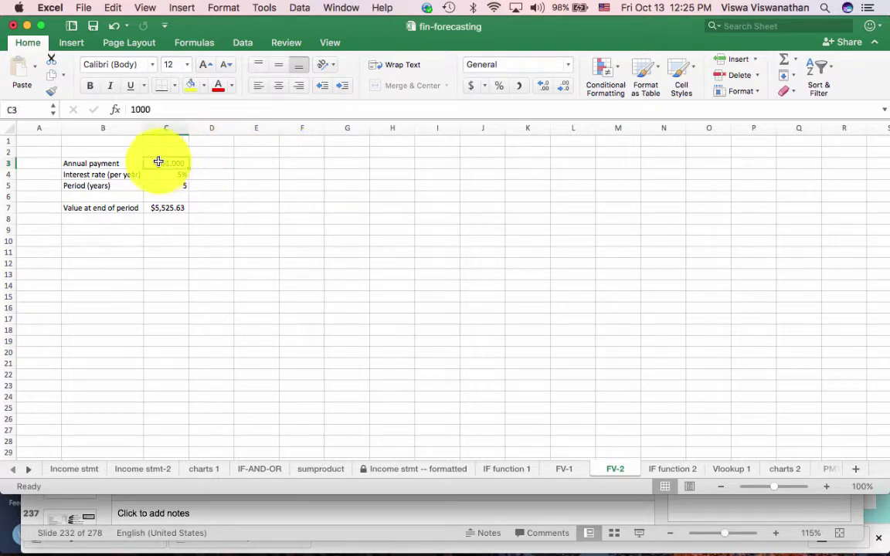
click(95, 163)
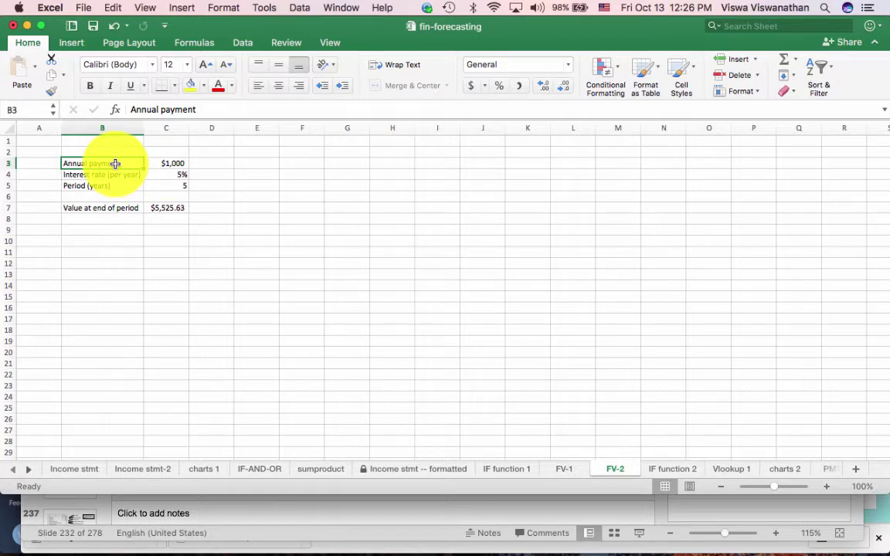
Relabel B3 from Annual payment to 'Monthly payment'
double_click(146, 109)
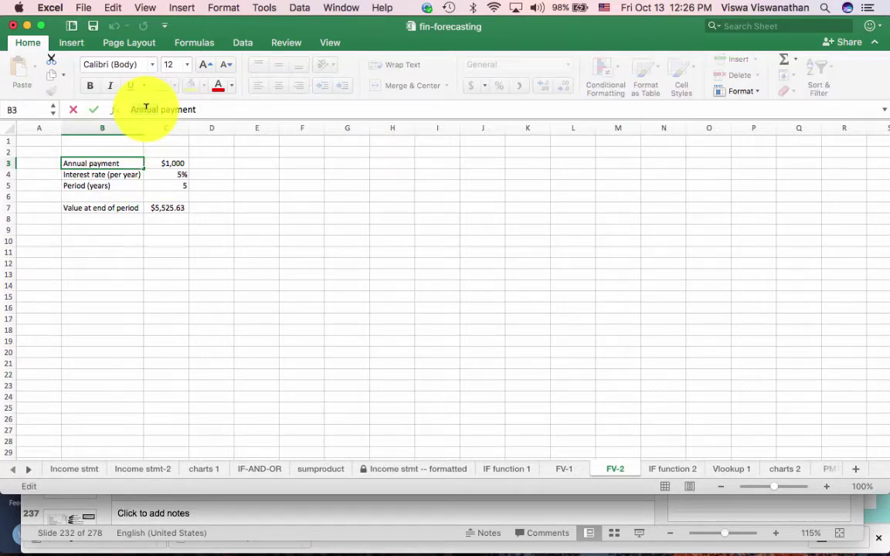
text(Monthly)
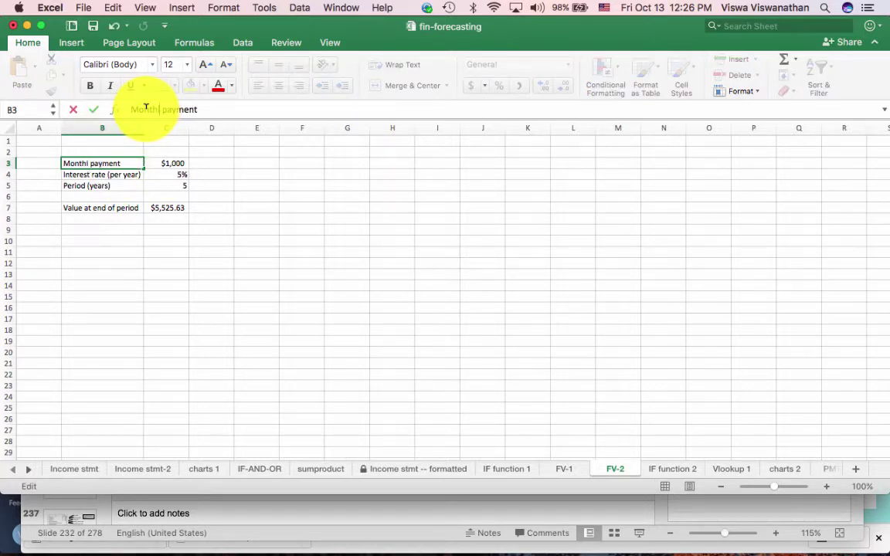
key(Return)
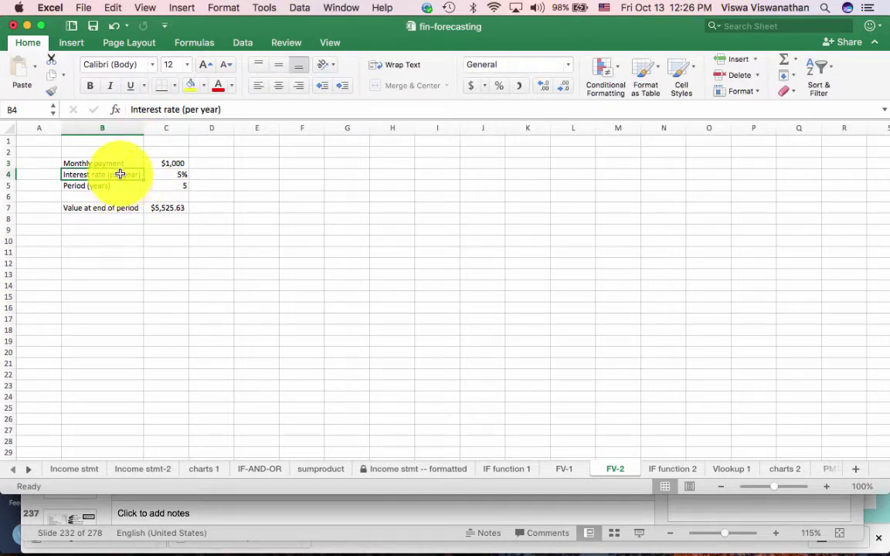
Review the $1,000 payment, 5% rate and 5-year period in C3:C5
click(175, 165)
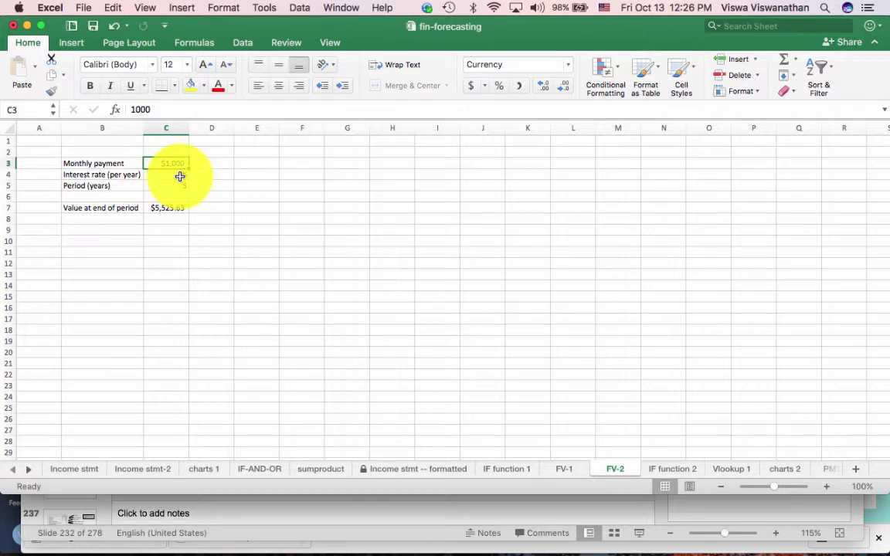
click(180, 176)
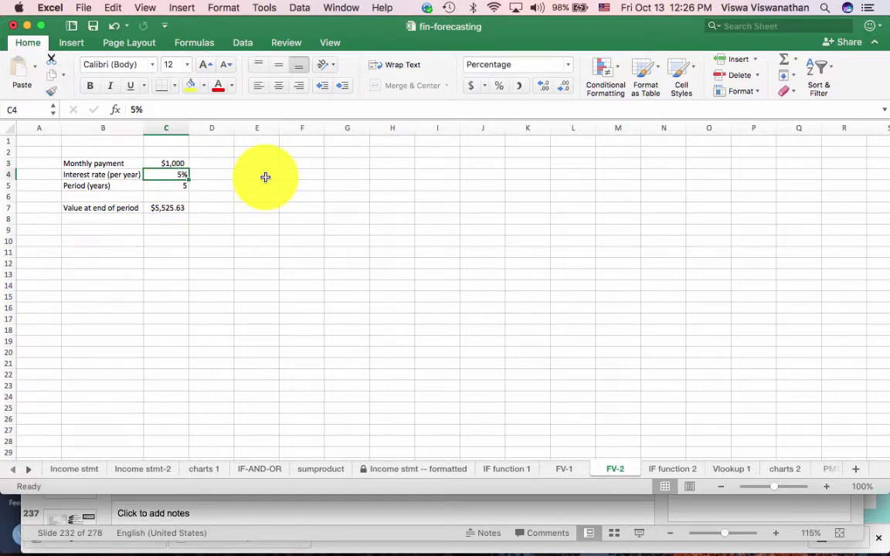
click(174, 188)
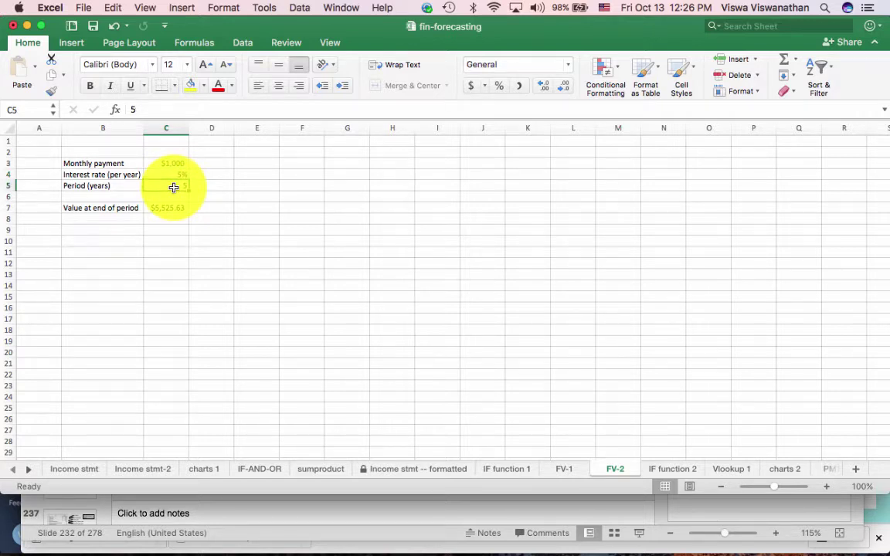
click(108, 163)
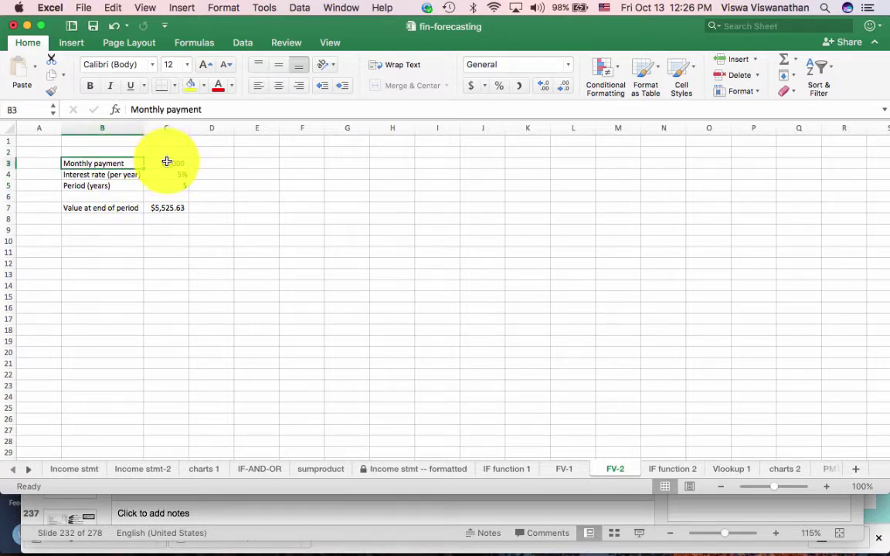
click(168, 163)
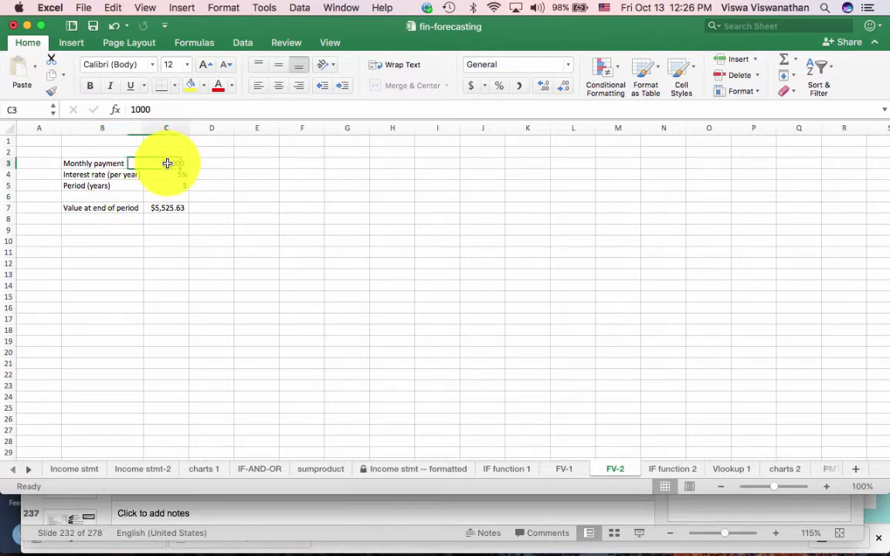
click(256, 164)
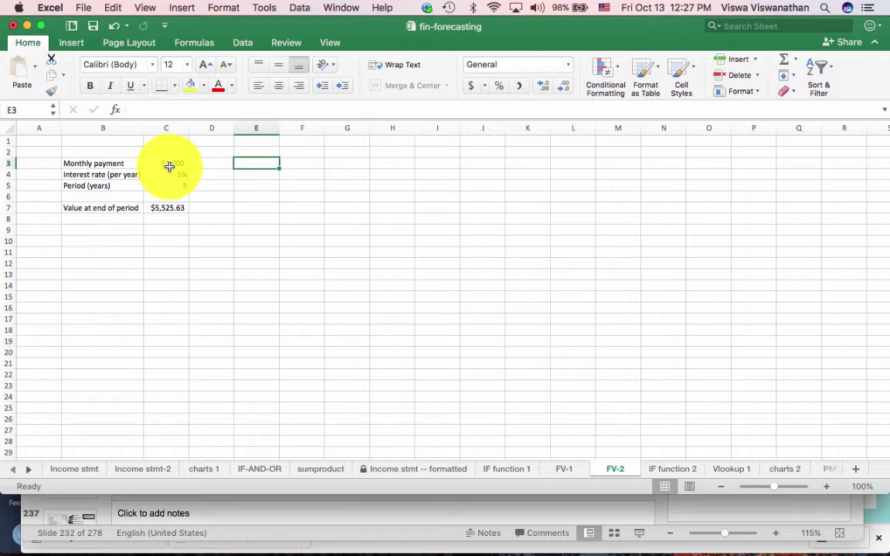
Rewrite C7's FV arguments with monthly rate C4/12 and period count C5*12
click(177, 210)
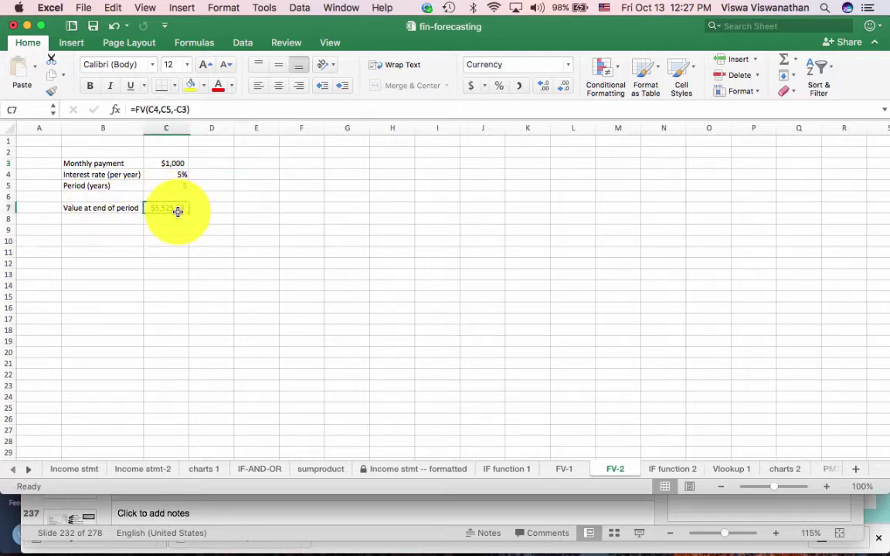
click(225, 105)
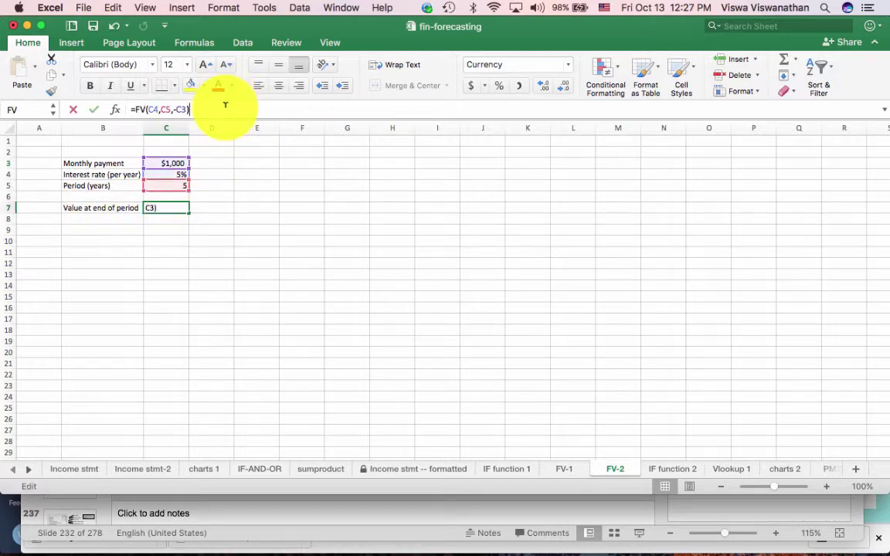
key(BackSpace)
key(BackSpace)
key(BackSpace)
key(BackSpace)
key(BackSpace)
key(BackSpace)
key(BackSpace)
key(BackSpace)
key(BackSpace)
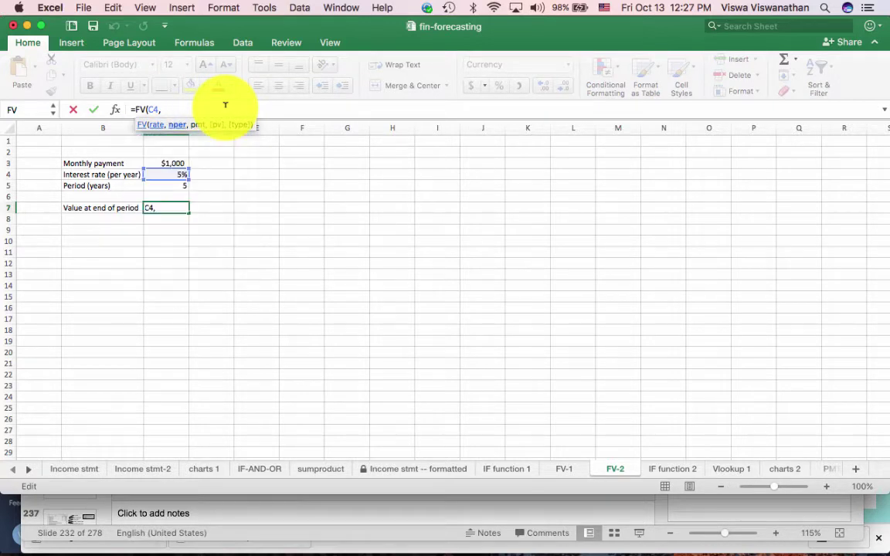
key(BackSpace)
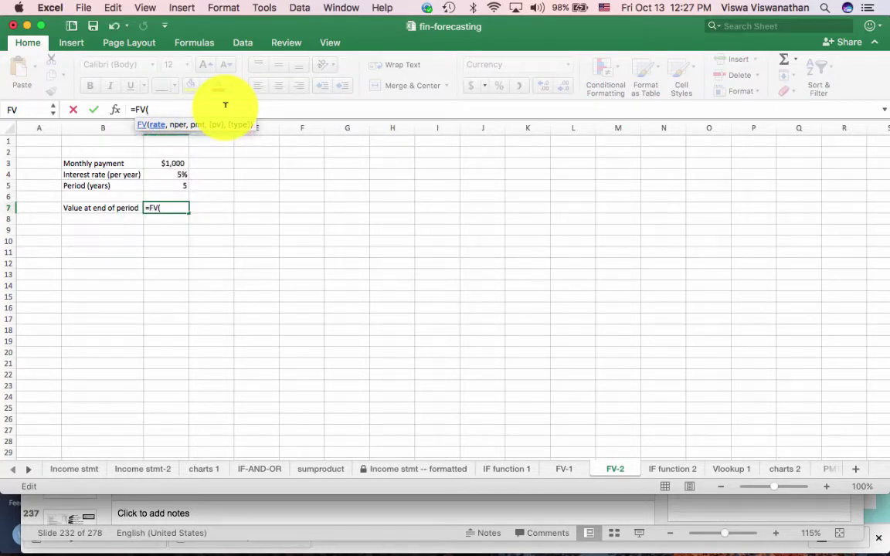
click(174, 207)
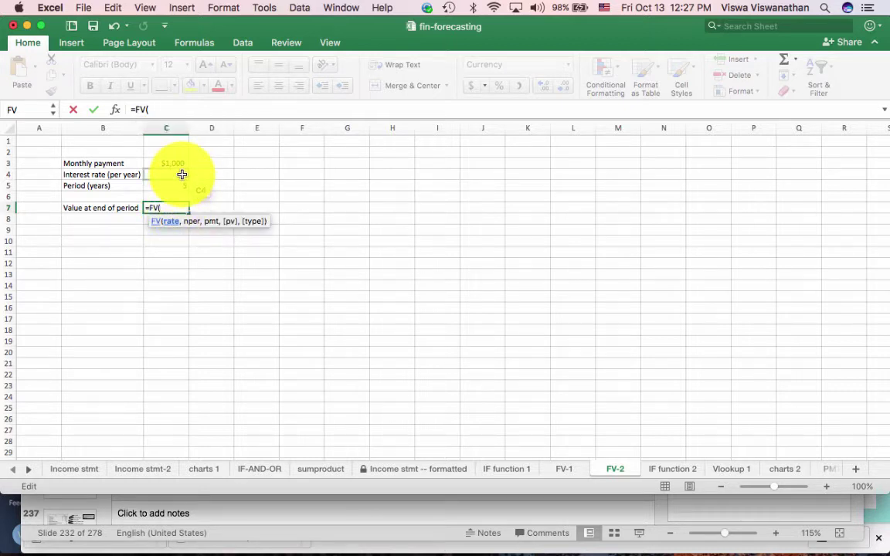
click(181, 174)
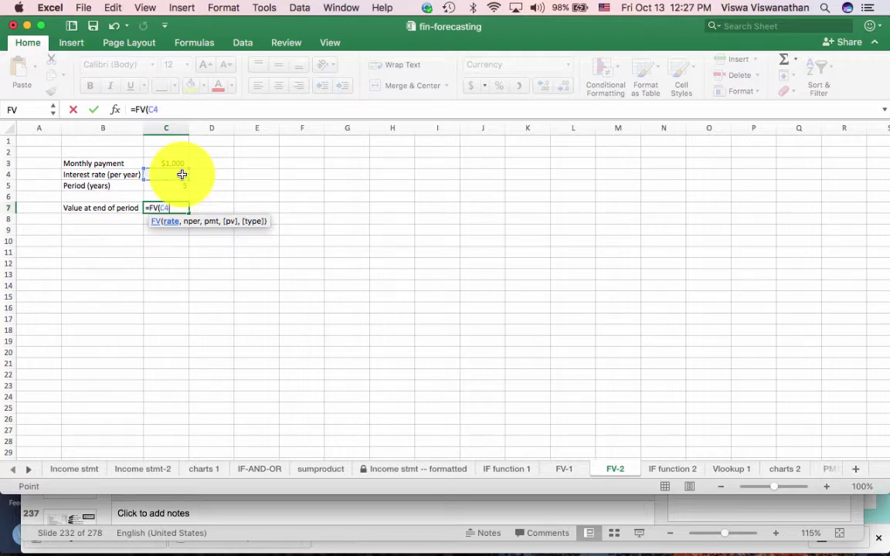
text(/12,)
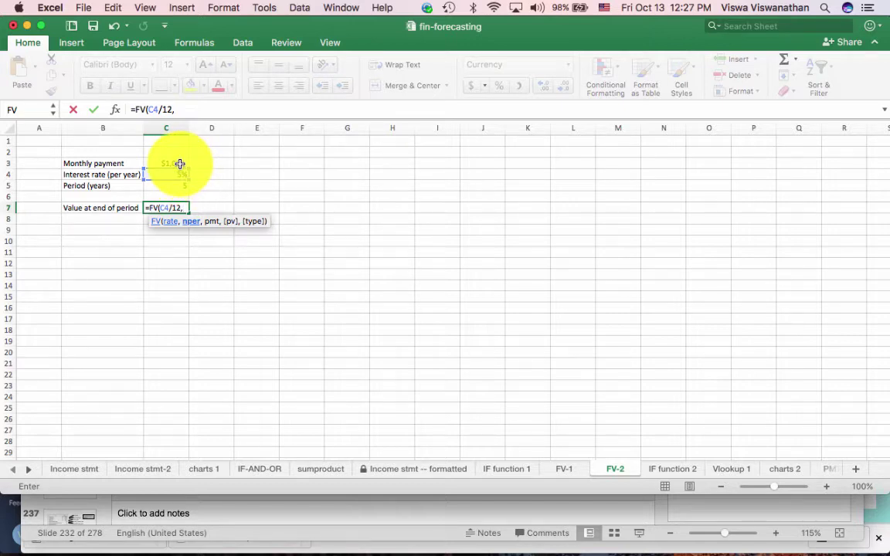
click(182, 185)
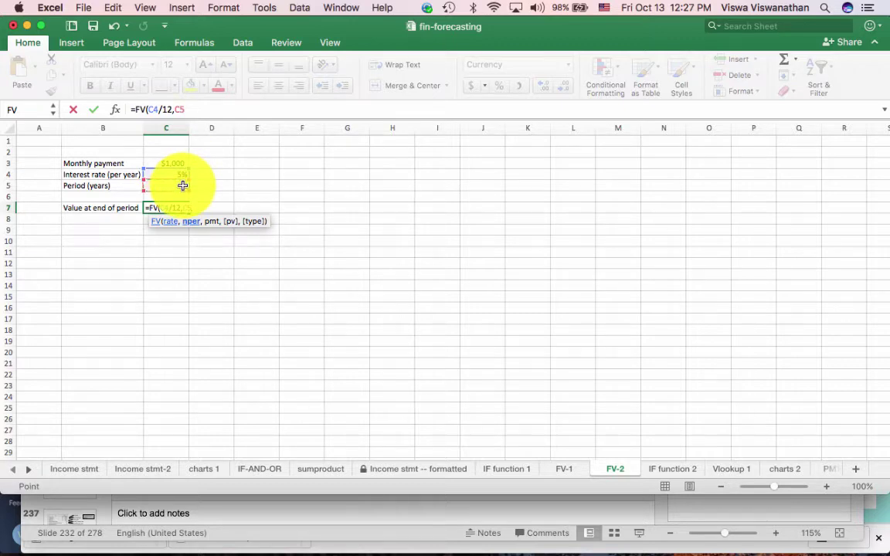
text(*12,)
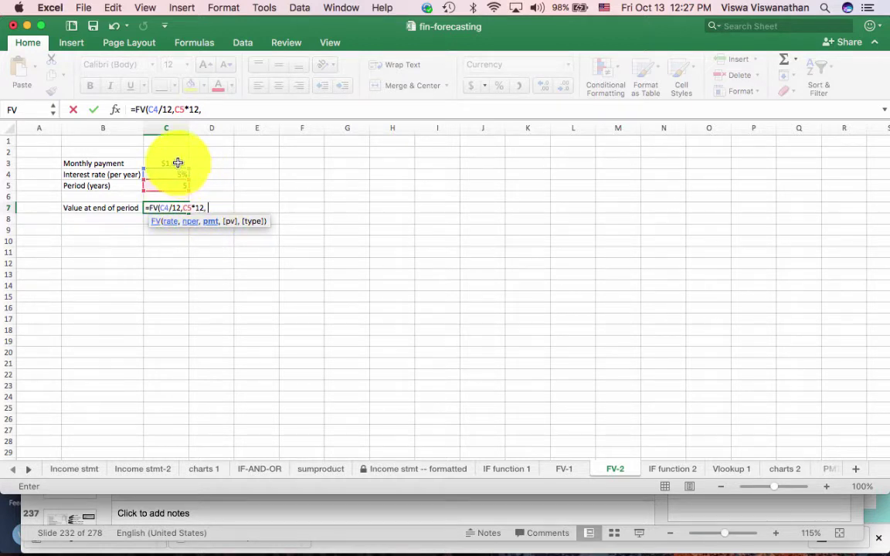
Add the negated payment -C3 to complete =FV(C4/12,C5*12,-C3), giving $68,006.08
click(177, 163)
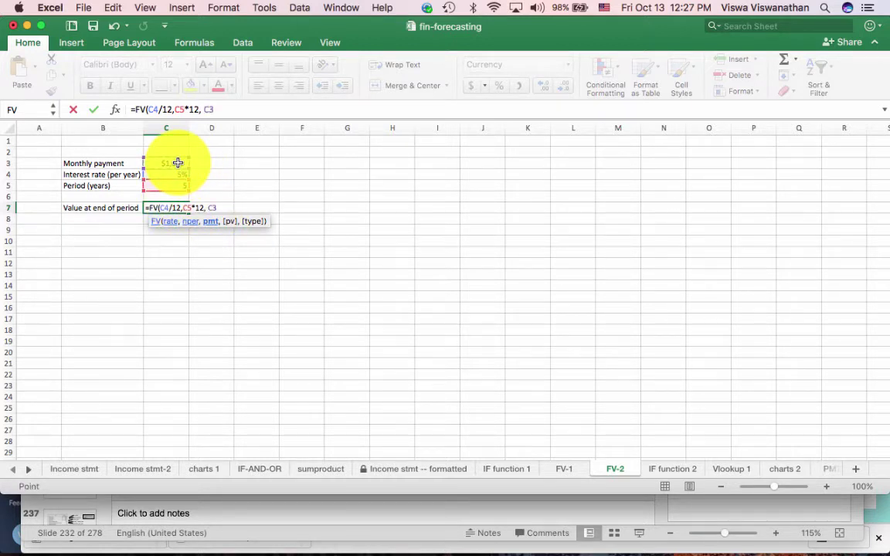
click(204, 109)
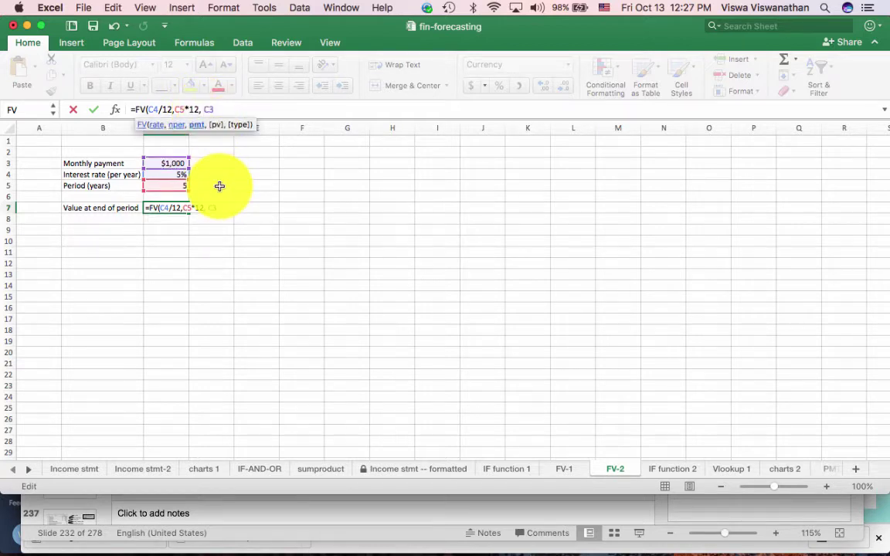
text(-)
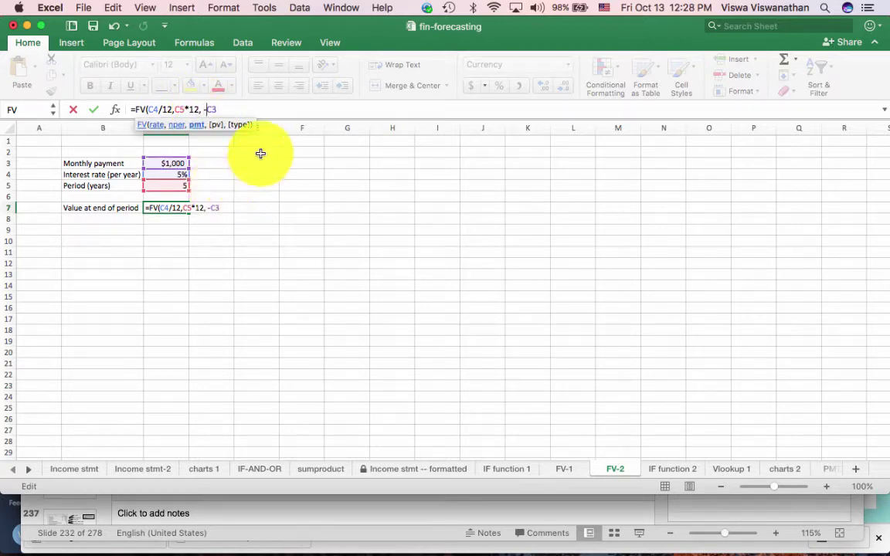
click(256, 109)
text())
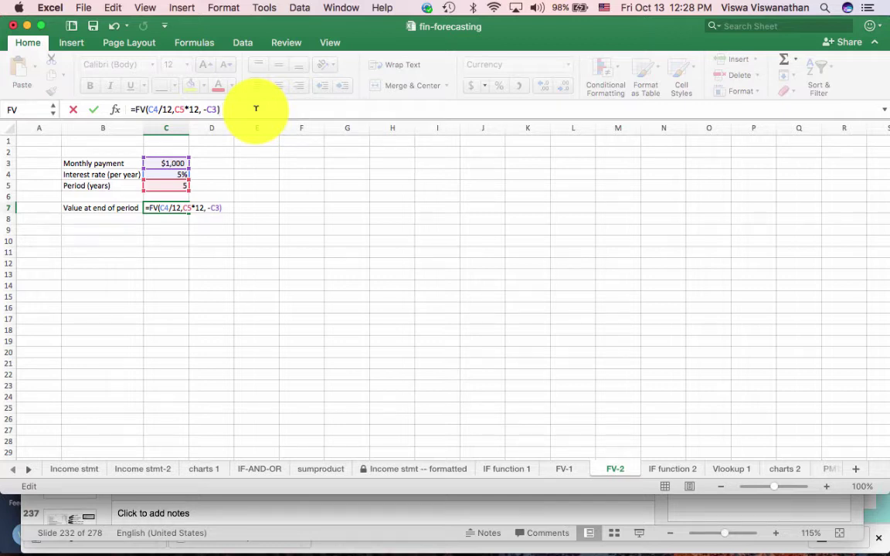
key(Return)
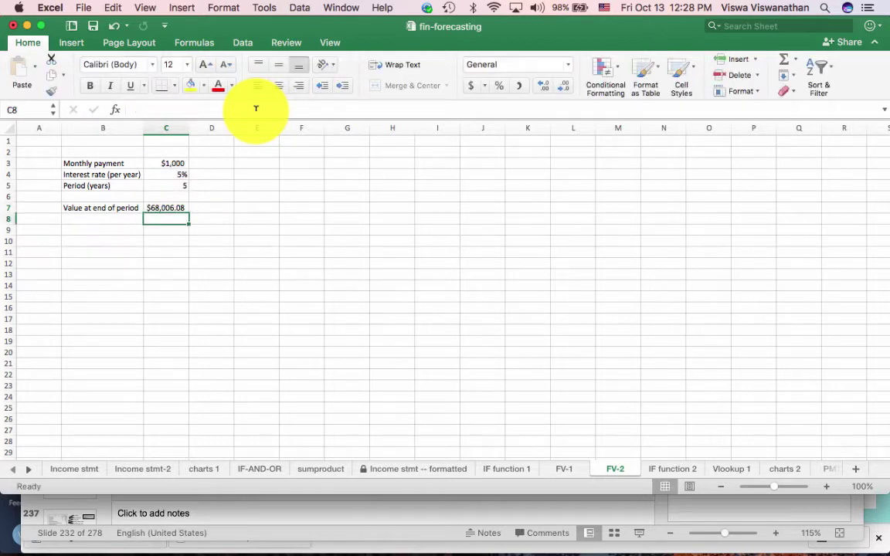
click(177, 209)
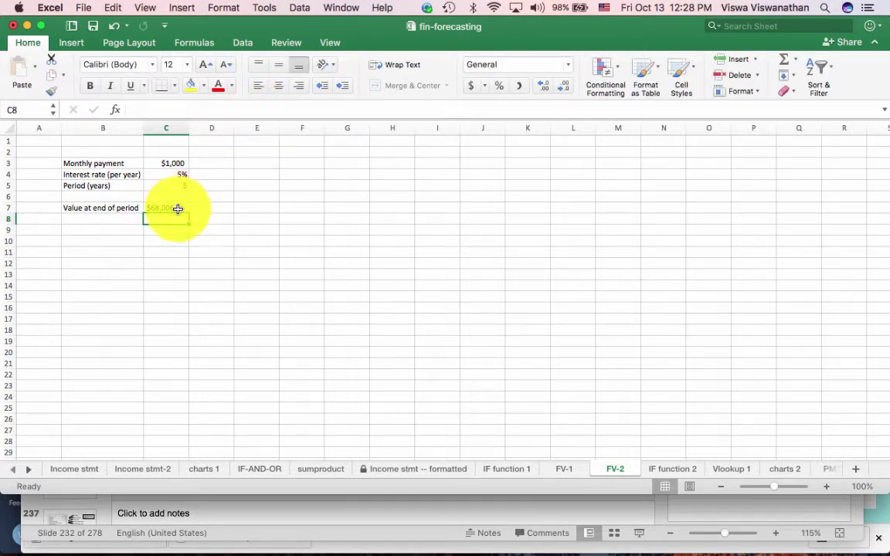